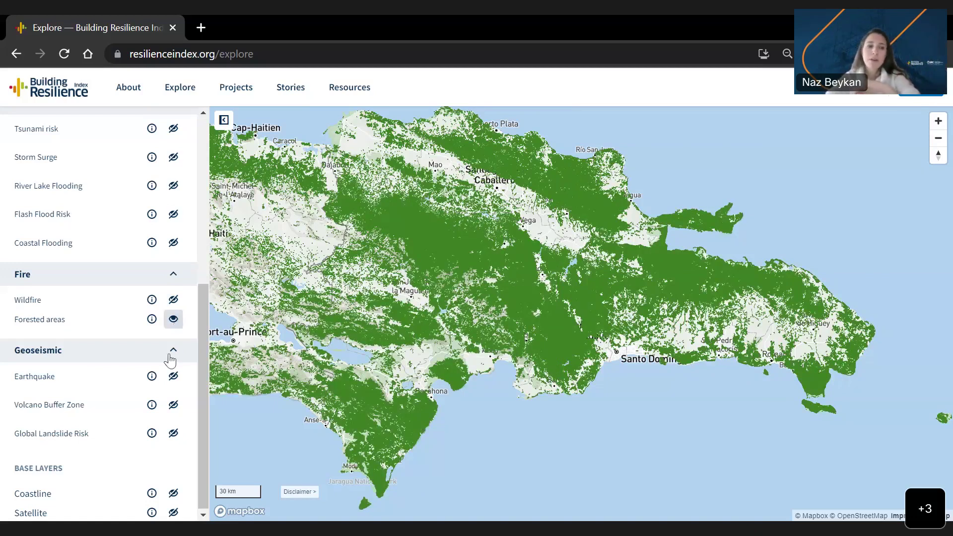
Step: Display the Global Landslide Risk layer over the Dominican Republic map, and hide it again after viewing
{"action": "left_click", "coordinate": [174, 436]}
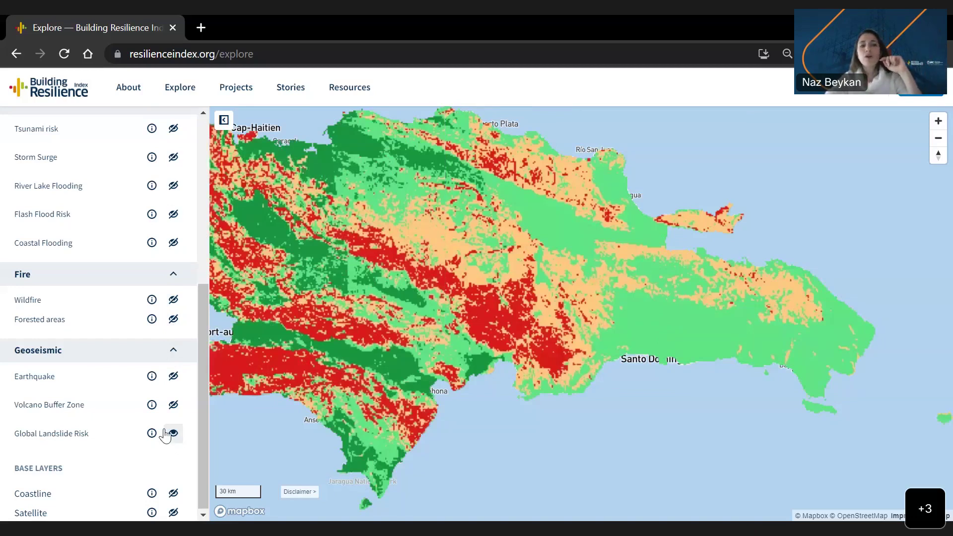
{"action": "left_click", "coordinate": [171, 433]}
{"action": "scroll", "coordinate": [142, 251], "scroll_direction": "up", "scroll_amount": 6}
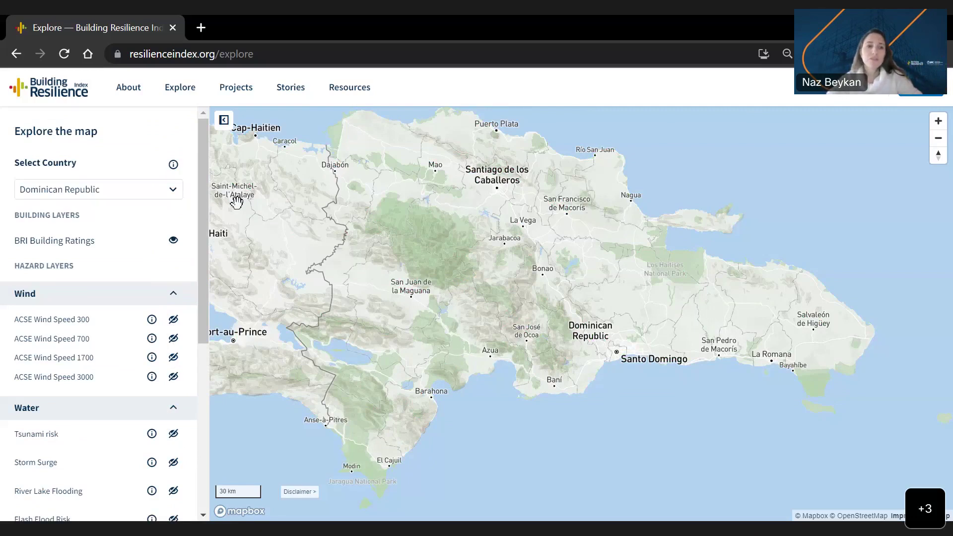
Step: Log in to the account with the prefilled username and password
{"action": "left_click", "coordinate": [858, 96]}
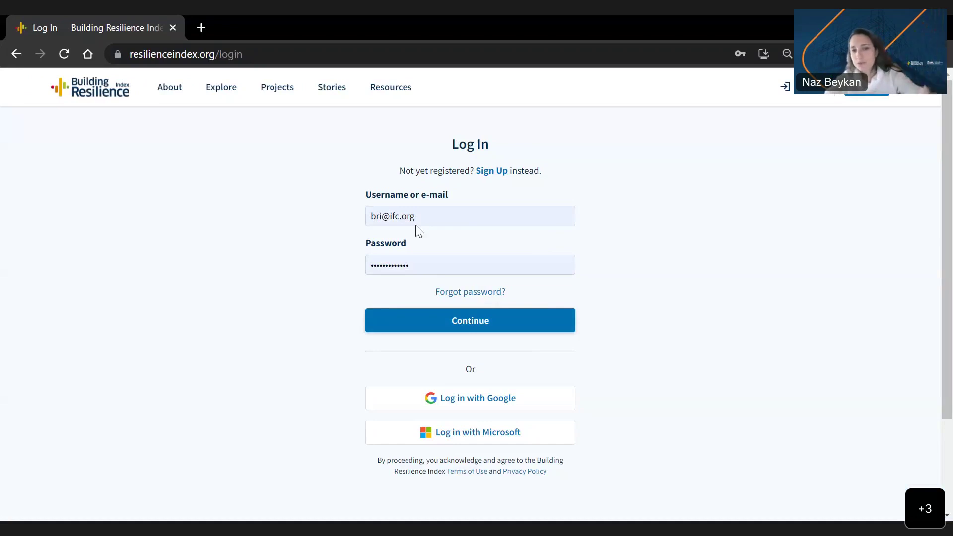
{"action": "left_click", "coordinate": [548, 323]}
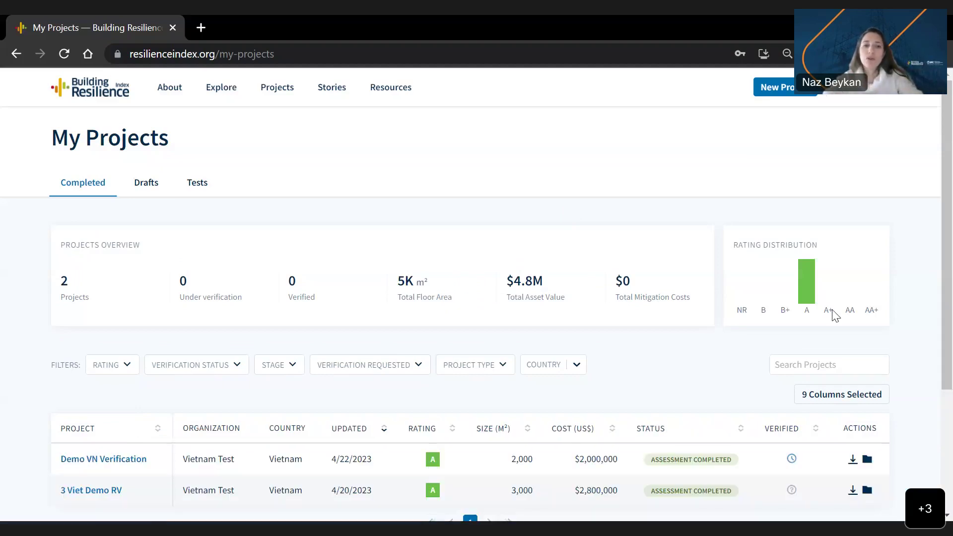
Step: Review the completed projects overview, check the drafts view, and return to the completed projects
{"action": "scroll", "coordinate": [793, 329], "scroll_direction": "down", "scroll_amount": 3}
{"action": "scroll", "coordinate": [792, 324], "scroll_direction": "up", "scroll_amount": 3}
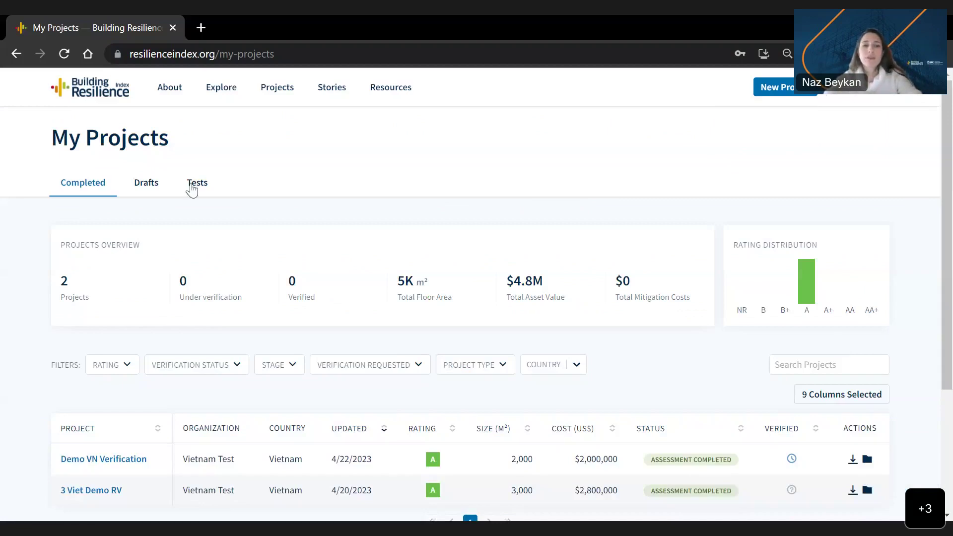
{"action": "left_click", "coordinate": [149, 195]}
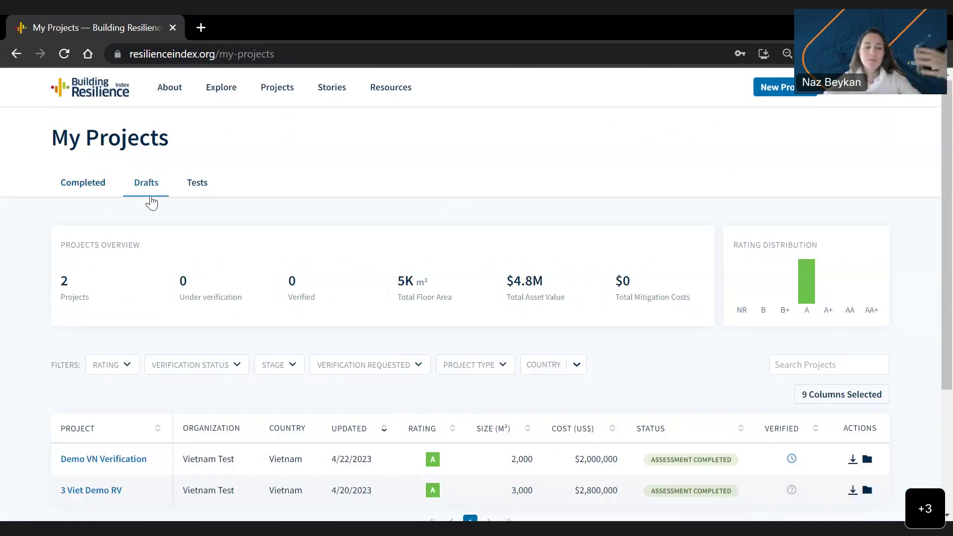
{"action": "left_click", "coordinate": [82, 187]}
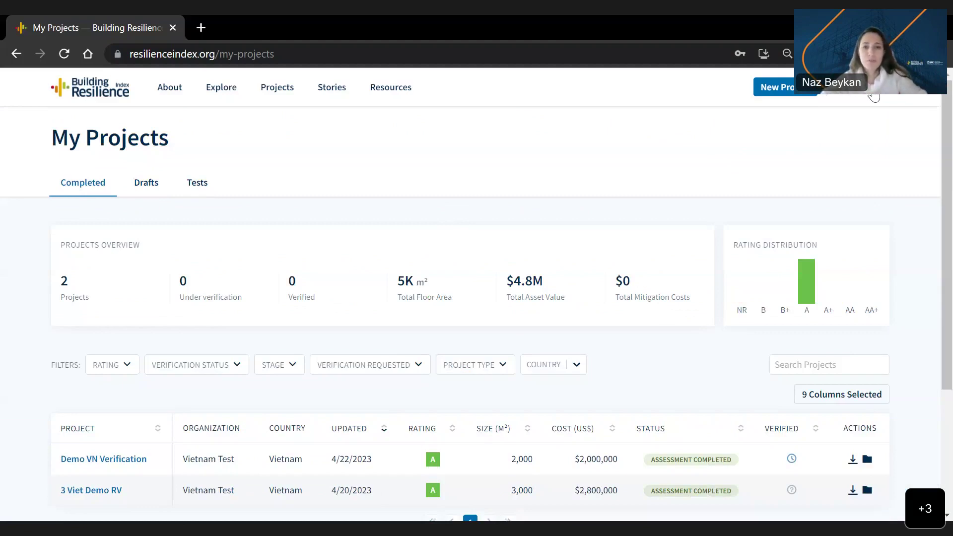
Step: Start a new project and assign it to the organization Demo Developer 3
{"action": "left_click", "coordinate": [792, 87]}
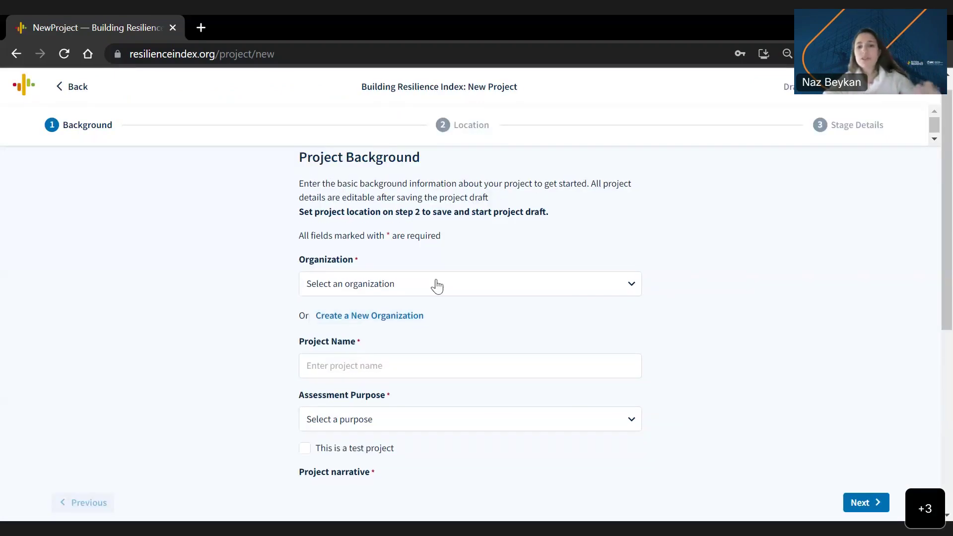
{"action": "left_click", "coordinate": [437, 286]}
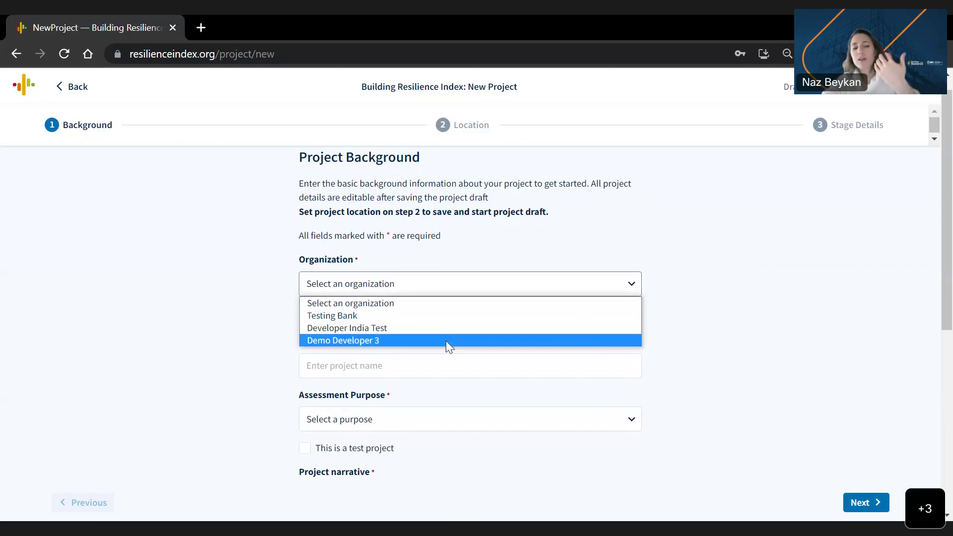
{"action": "left_click", "coordinate": [446, 340]}
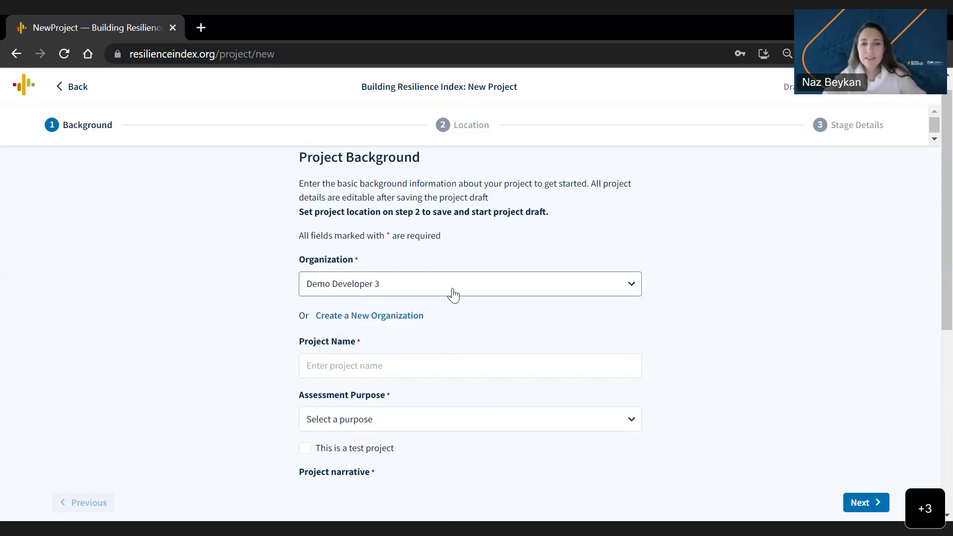
{"action": "left_click", "coordinate": [419, 316]}
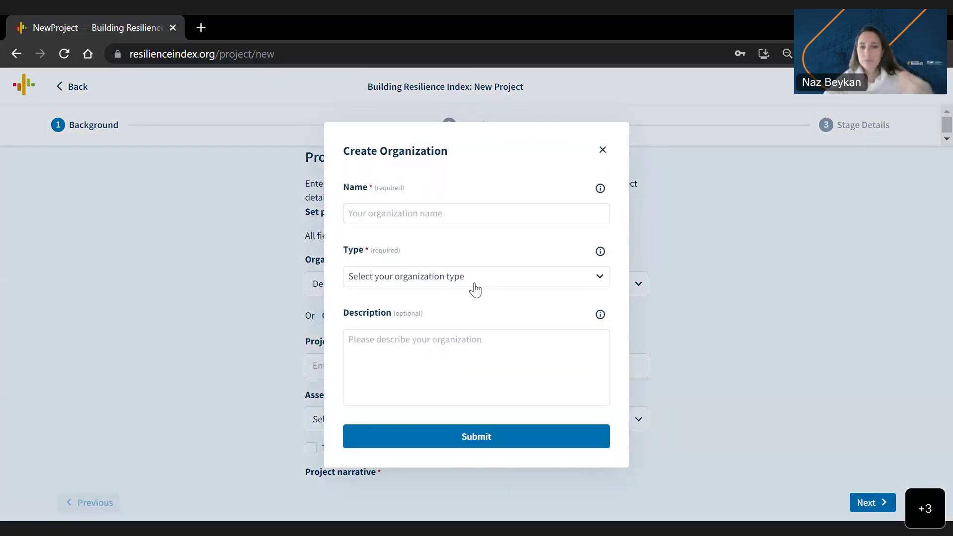
{"action": "left_click", "coordinate": [474, 291]}
{"action": "left_click", "coordinate": [539, 296]}
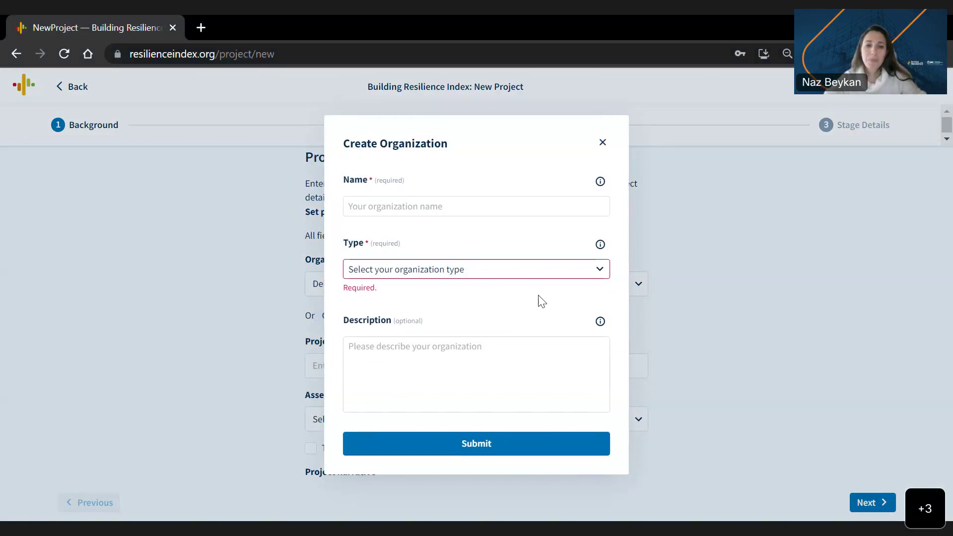
{"action": "left_click", "coordinate": [599, 144]}
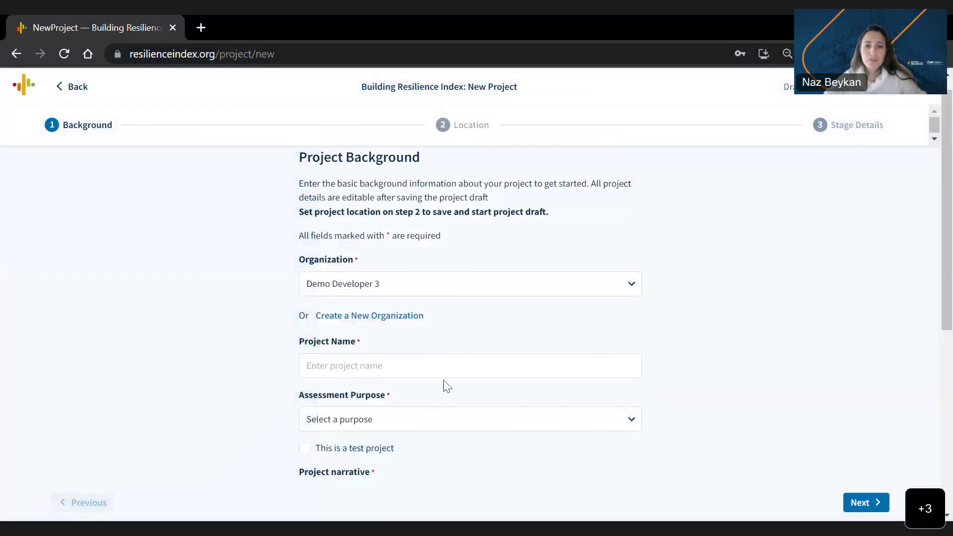
Step: Name the project Demo Hotel and set its assessment purpose to Self review
{"action": "left_click", "coordinate": [469, 366]}
{"action": "type", "text": "Demo"}
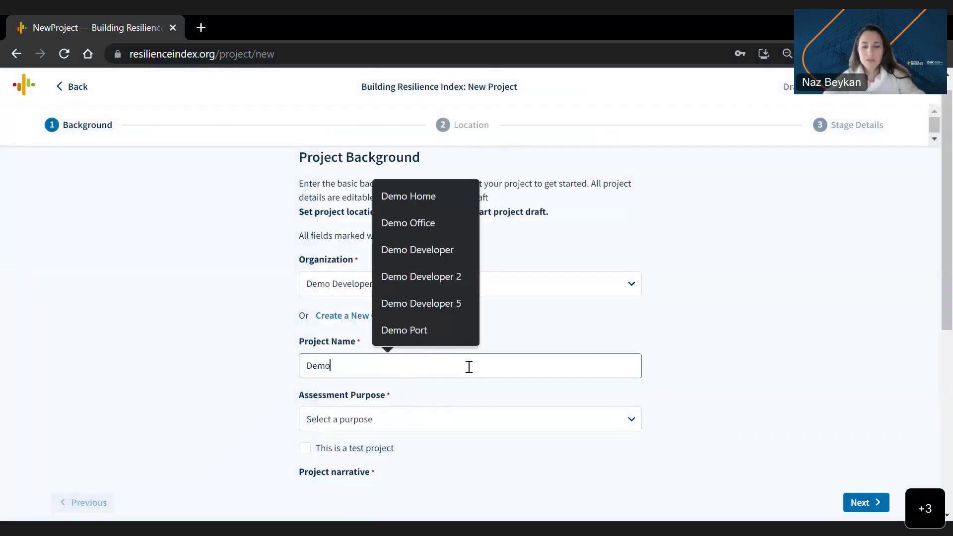
{"action": "type", "text": " Hotel"}
{"action": "left_click", "coordinate": [396, 418]}
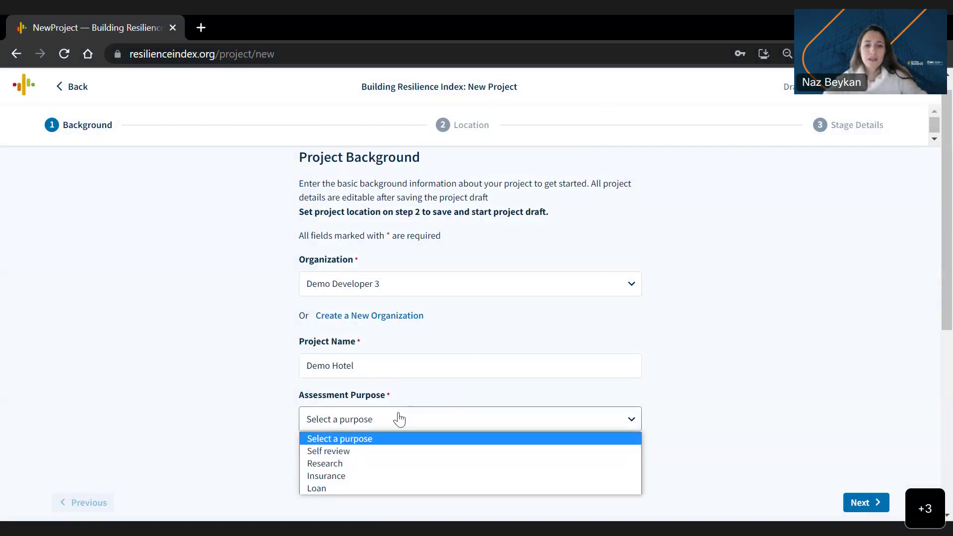
{"action": "left_click", "coordinate": [391, 451]}
Step: Enter Demo as the project narrative, choose the Hotel/Resort project type, and proceed to the location stage
{"action": "scroll", "coordinate": [400, 451], "scroll_direction": "down", "scroll_amount": 6}
{"action": "left_click", "coordinate": [349, 207]}
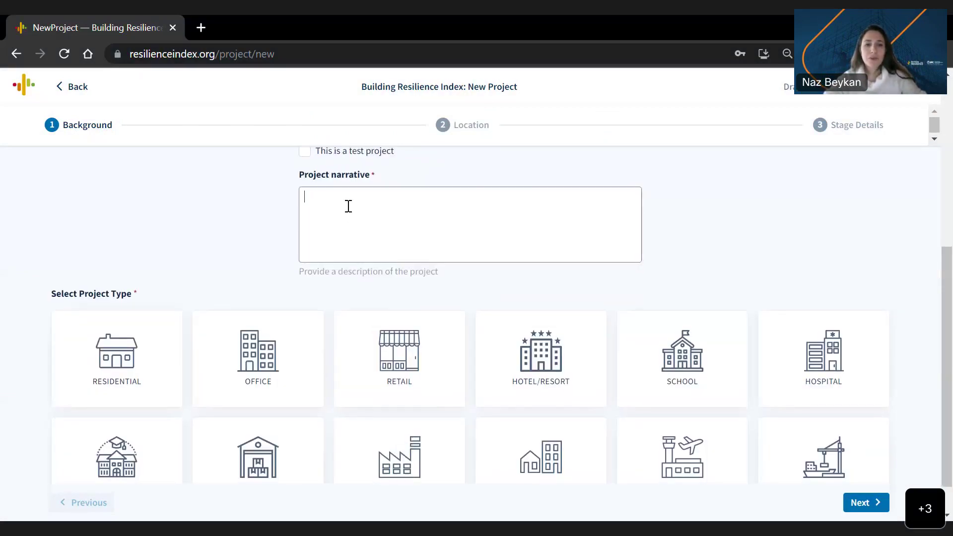
{"action": "type", "text": "Demo"}
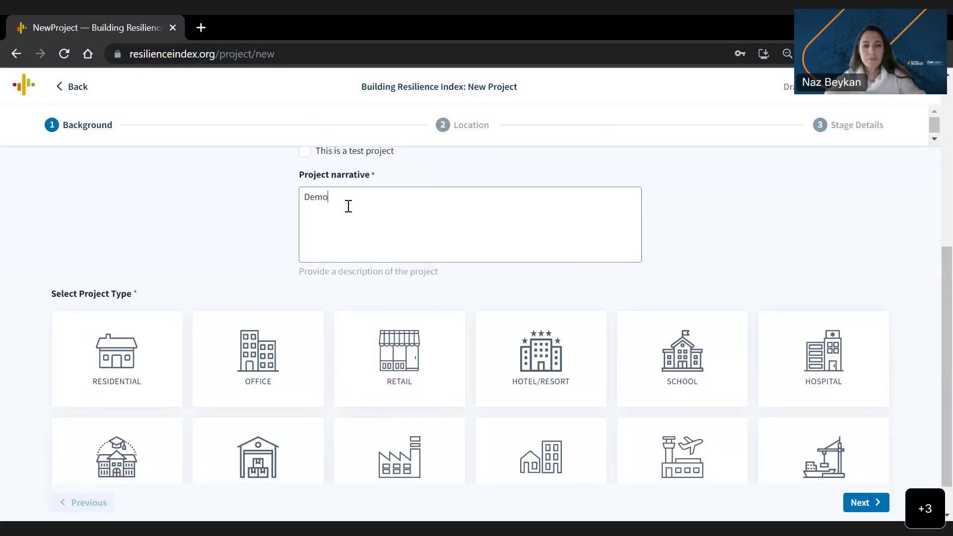
{"action": "left_click", "coordinate": [548, 394]}
{"action": "scroll", "coordinate": [548, 394], "scroll_direction": "down", "scroll_amount": 1}
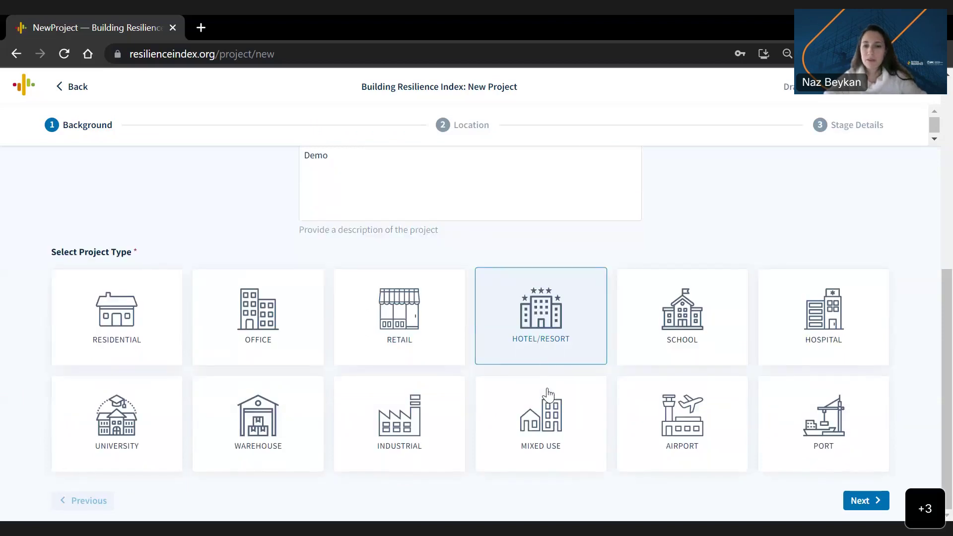
{"action": "left_click", "coordinate": [884, 511]}
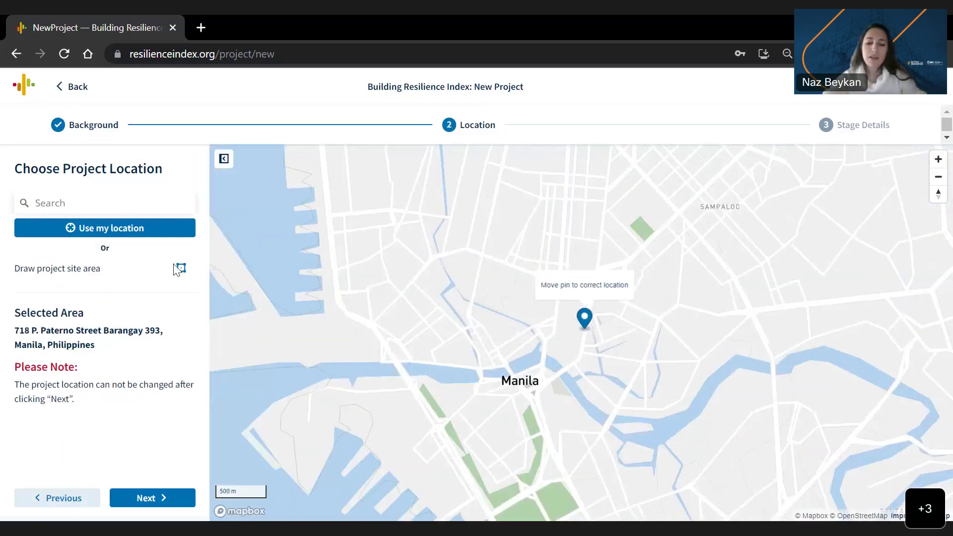
Step: Search for Dominican Republic as the project location and select the country from the suggestions
{"action": "left_click", "coordinate": [175, 208]}
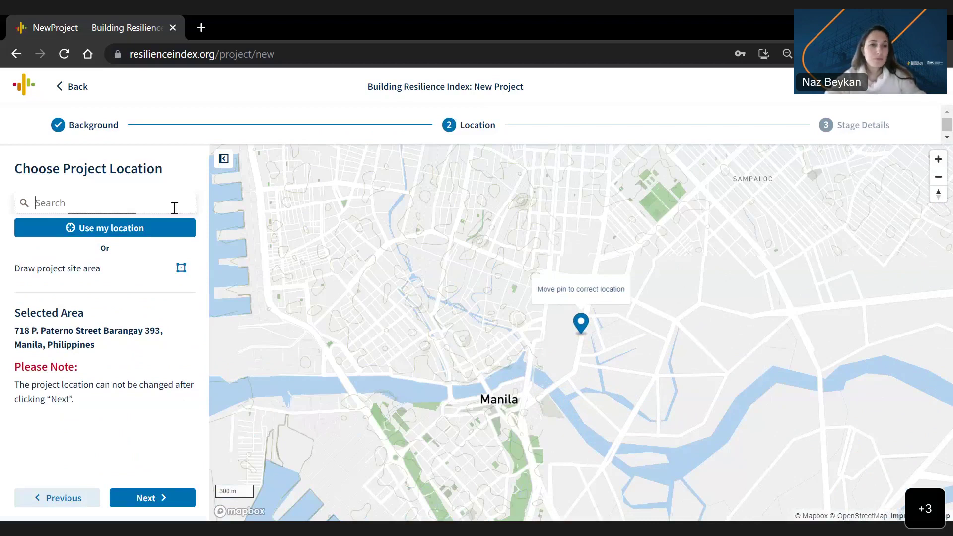
{"action": "type", "text": "dmo"}
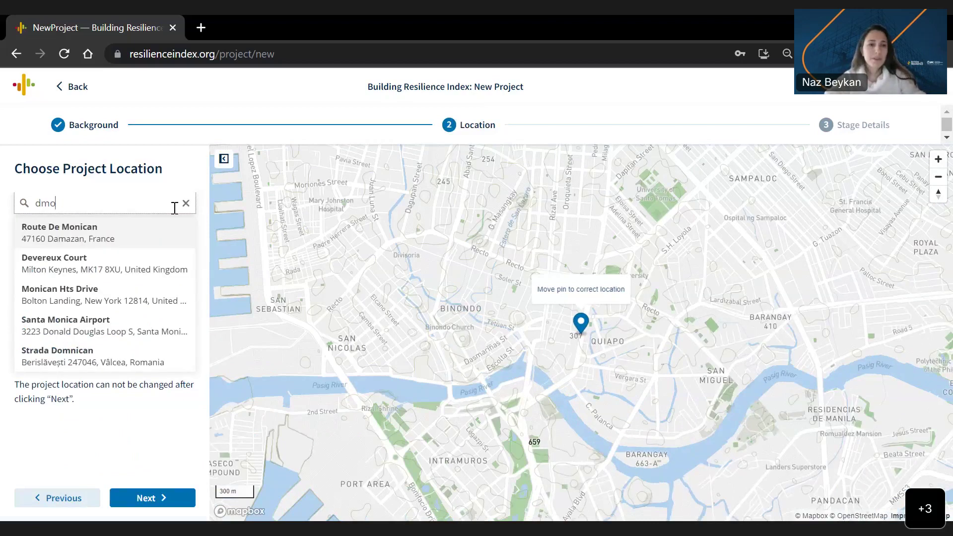
{"action": "key", "text": "BackSpace"}
{"action": "key", "text": "BackSpace"}
{"action": "type", "text": "ominican rep"}
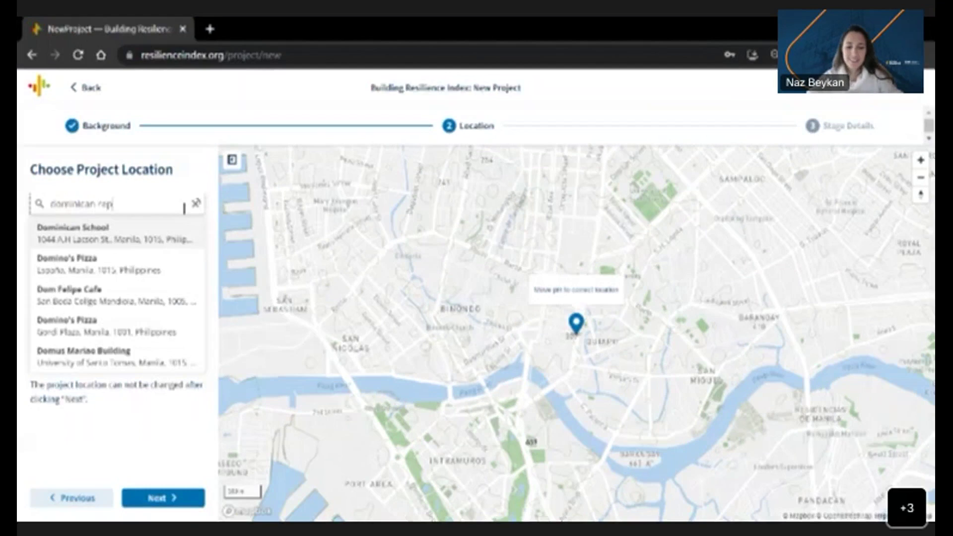
{"action": "type", "text": "ublic"}
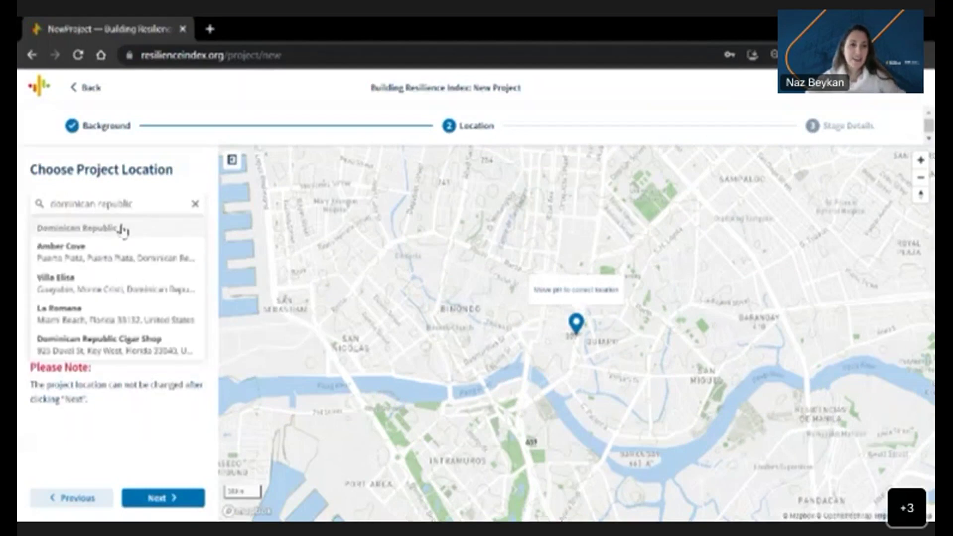
{"action": "left_click", "coordinate": [122, 229]}
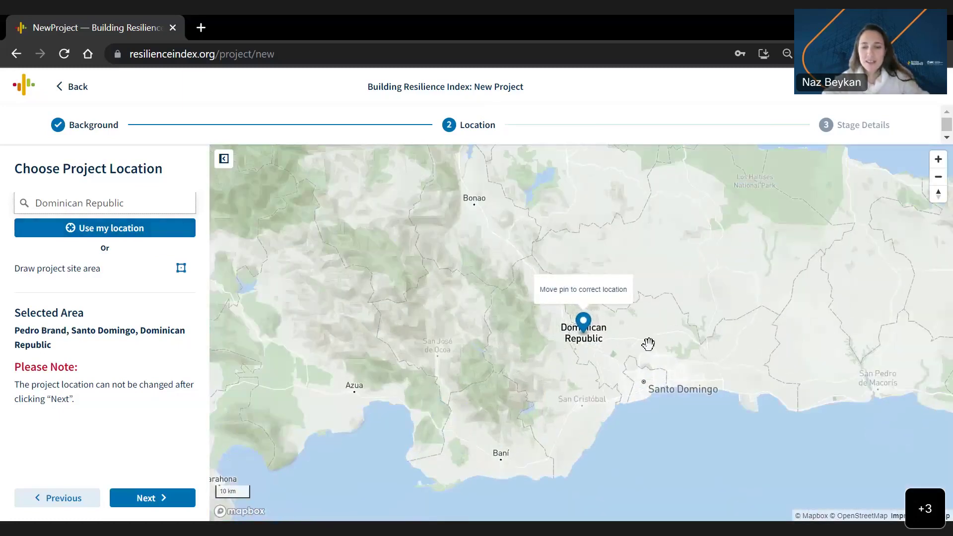
Step: Move the project pin to Santo Domingo Este, just east of the river, and save the location to continue
{"action": "left_click", "coordinate": [650, 347]}
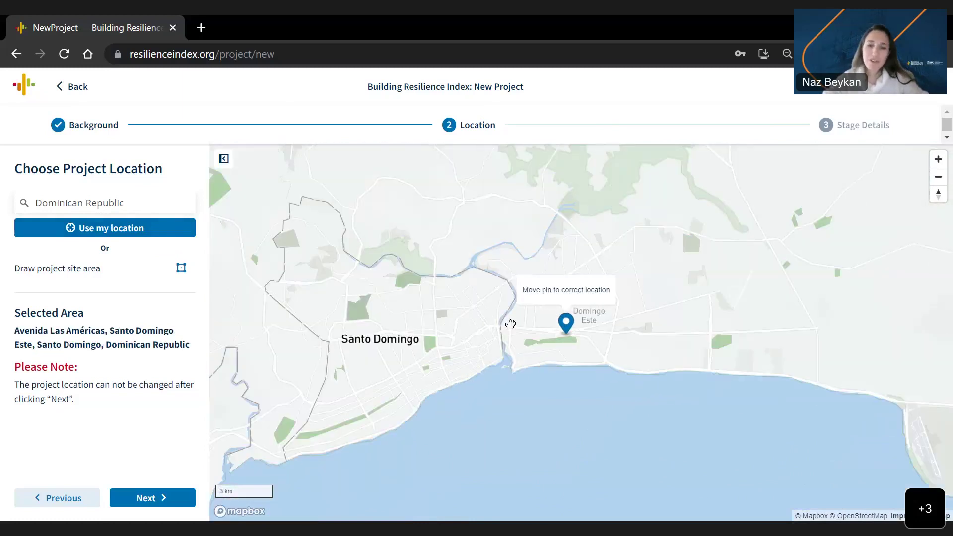
{"action": "left_click", "coordinate": [510, 324]}
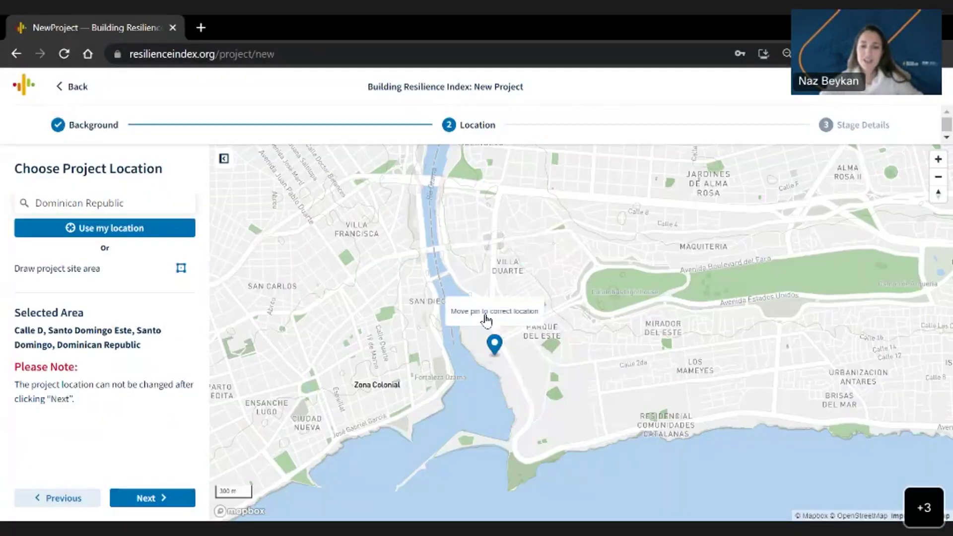
{"action": "left_click_drag", "start_coordinate": [493, 337], "coordinate": [486, 272]}
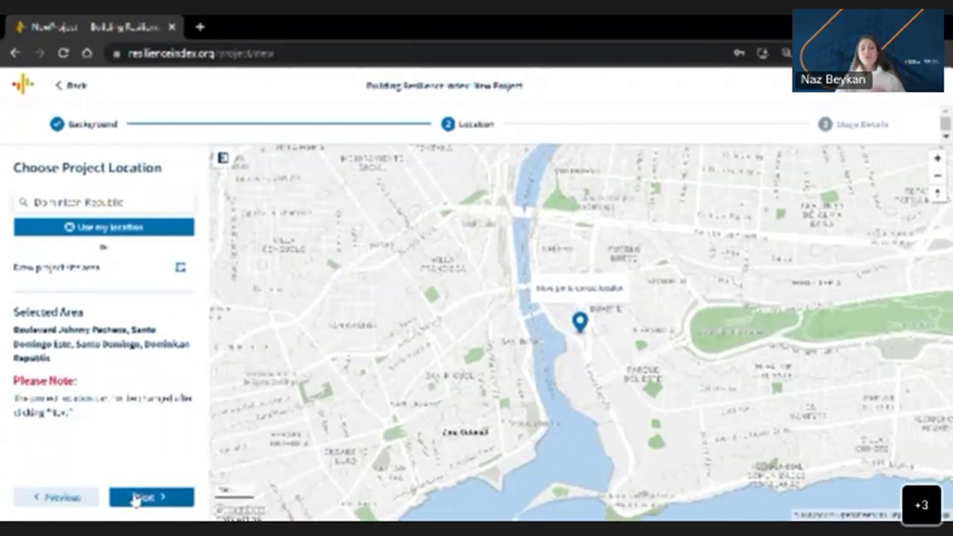
{"action": "left_click", "coordinate": [135, 497]}
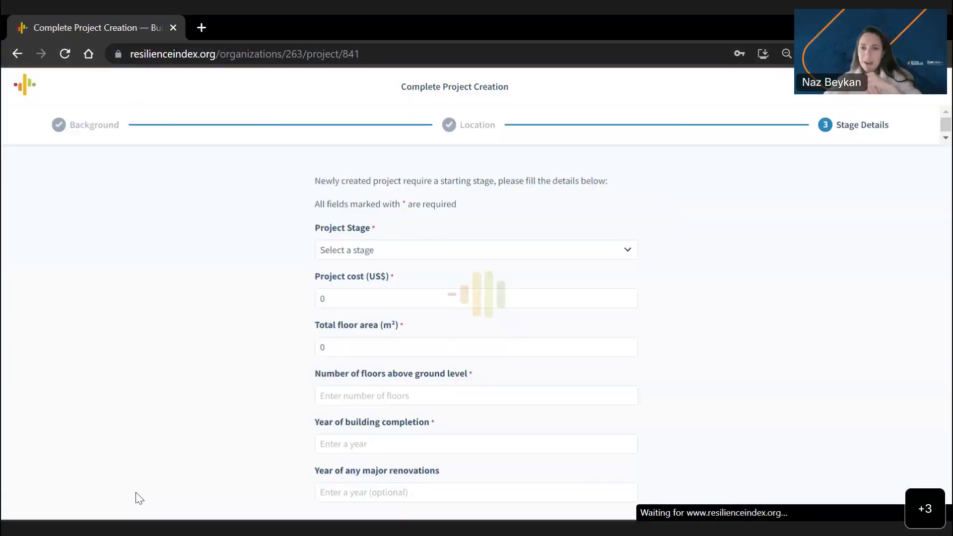
Step: Set the project stage to Design and the project cost to US$ 10,000,000
{"action": "left_click", "coordinate": [427, 253]}
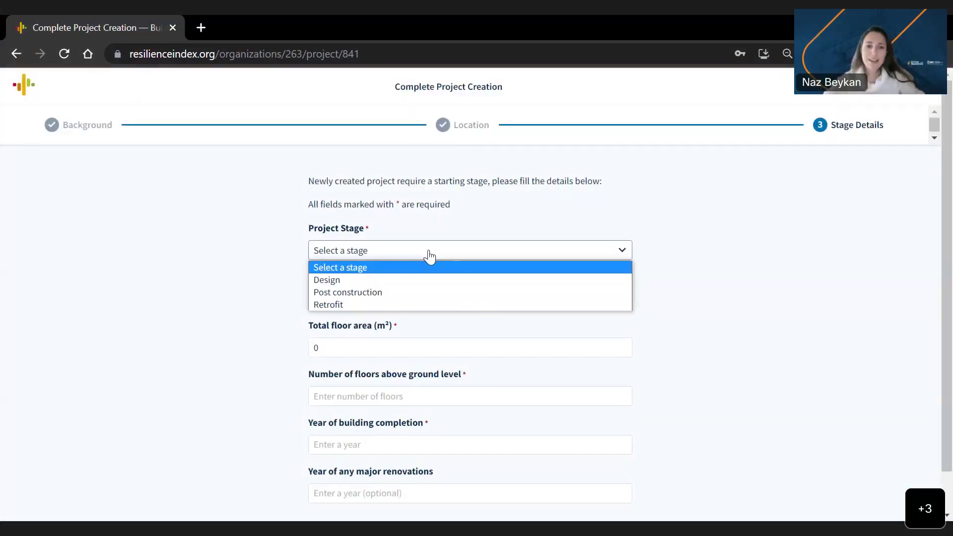
{"action": "left_click", "coordinate": [447, 281]}
{"action": "left_click", "coordinate": [439, 298]}
{"action": "type", "text": "10000000"}
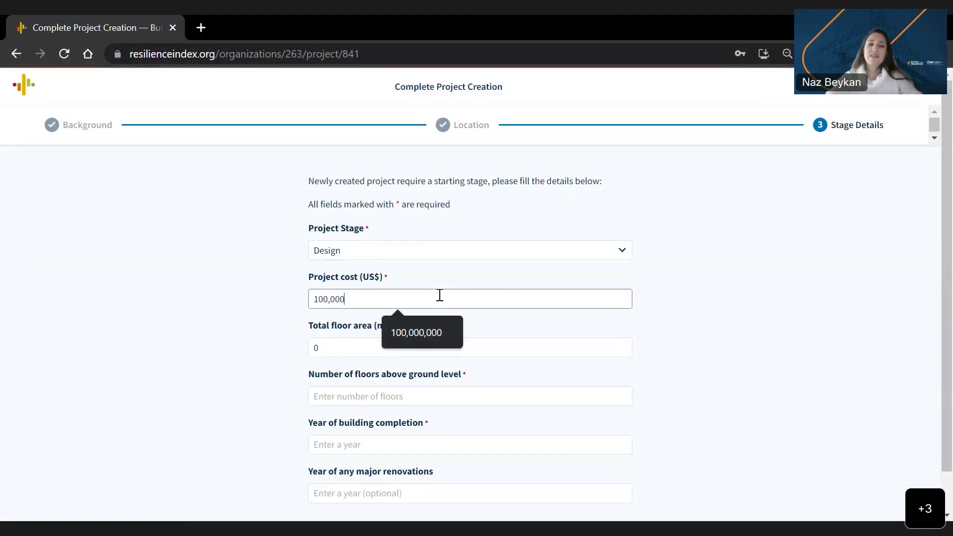
Step: Set the total floor area to 30,000 m² and the number of floors above ground level to 5
{"action": "left_click", "coordinate": [366, 346]}
{"action": "key", "text": "BackSpace"}
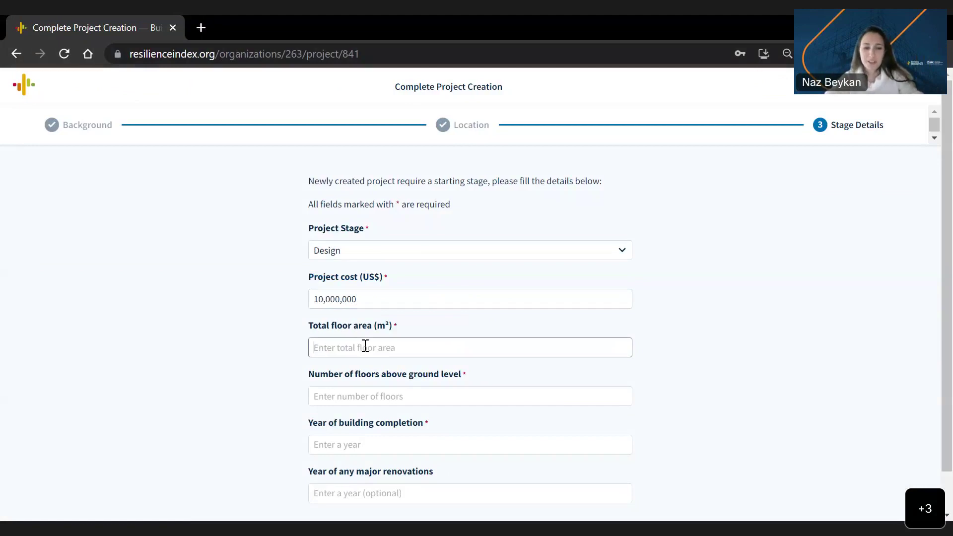
{"action": "type", "text": "300000"}
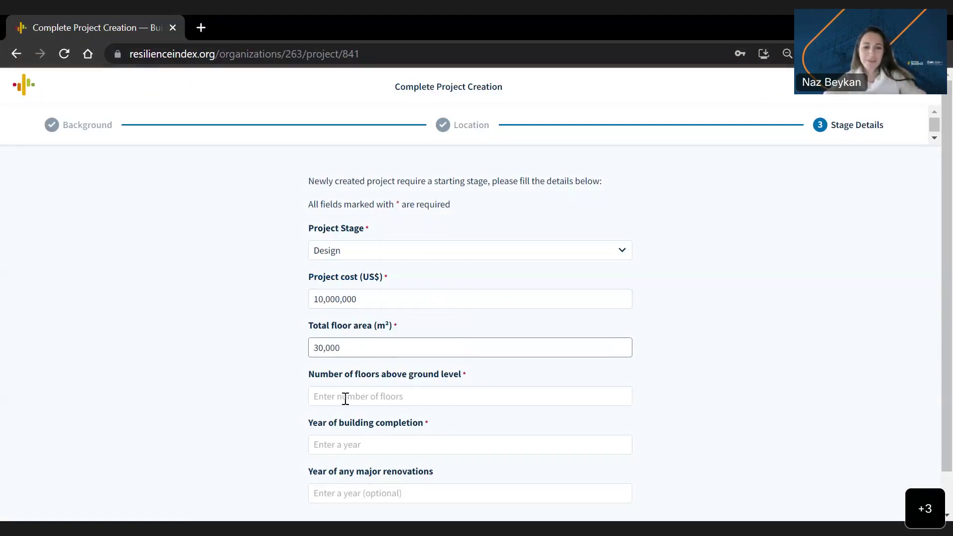
{"action": "left_click", "coordinate": [346, 399]}
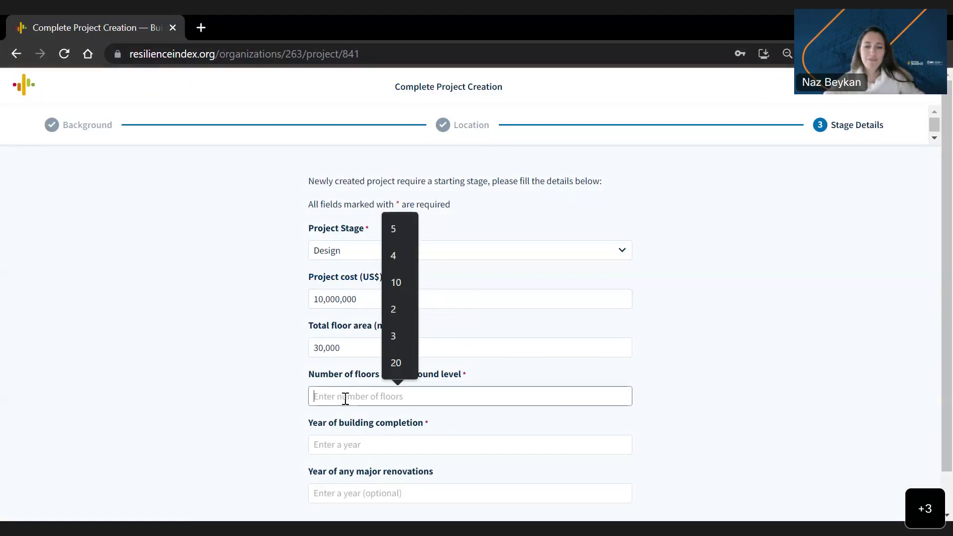
{"action": "type", "text": "5"}
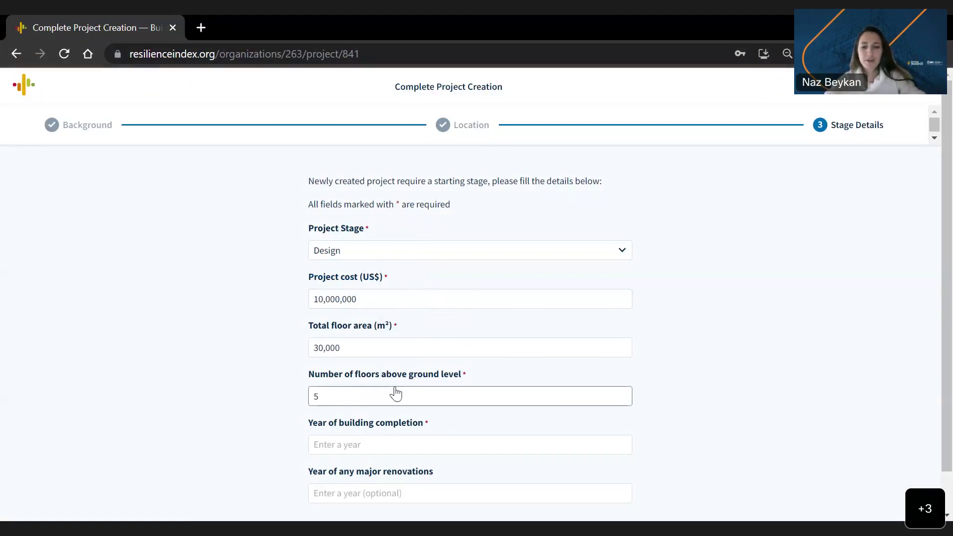
Step: Set the year of building completion to 2025
{"action": "key", "text": "Tab"}
{"action": "type", "text": "2025"}
{"action": "scroll", "coordinate": [546, 472], "scroll_direction": "down", "scroll_amount": 1}
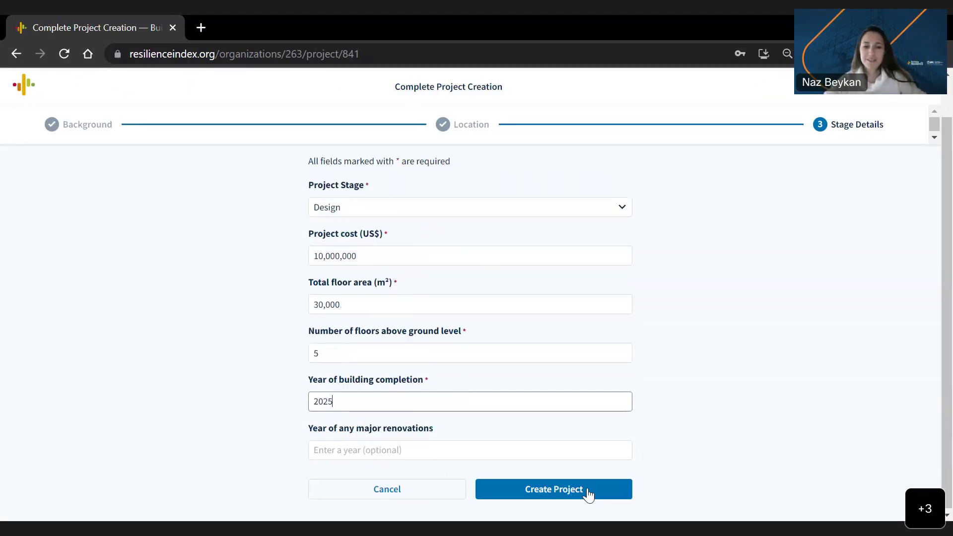
Step: Create the Demo Hotel project with the entered stage details
{"action": "left_click", "coordinate": [588, 489]}
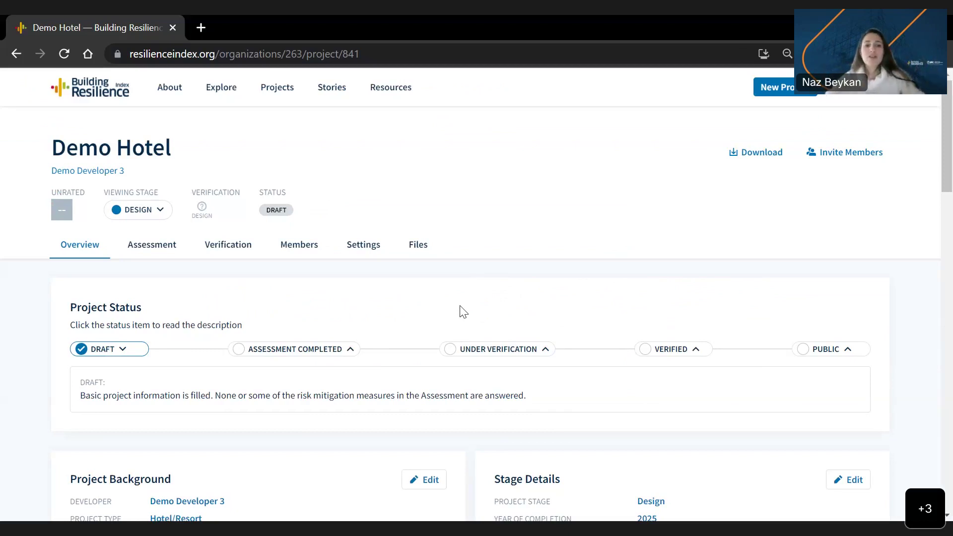
Step: Examine the project overview, including its status, background, stage details, resilience rating, location, hazard overview and mitigation costs
{"action": "scroll", "coordinate": [462, 312], "scroll_direction": "down", "scroll_amount": 1}
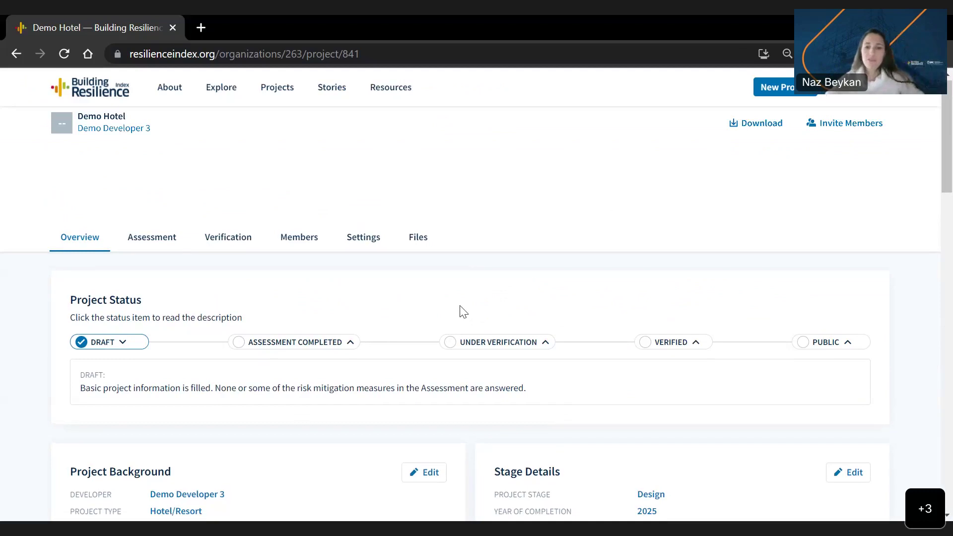
{"action": "scroll", "coordinate": [462, 312], "scroll_direction": "down", "scroll_amount": 2}
{"action": "scroll", "coordinate": [416, 295], "scroll_direction": "down", "scroll_amount": 1}
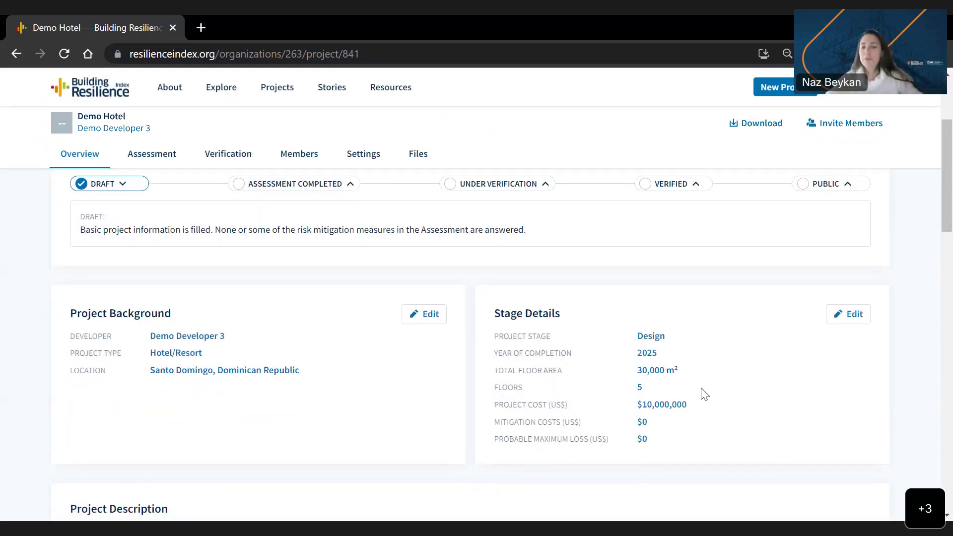
{"action": "scroll", "coordinate": [555, 327], "scroll_direction": "down", "scroll_amount": 2}
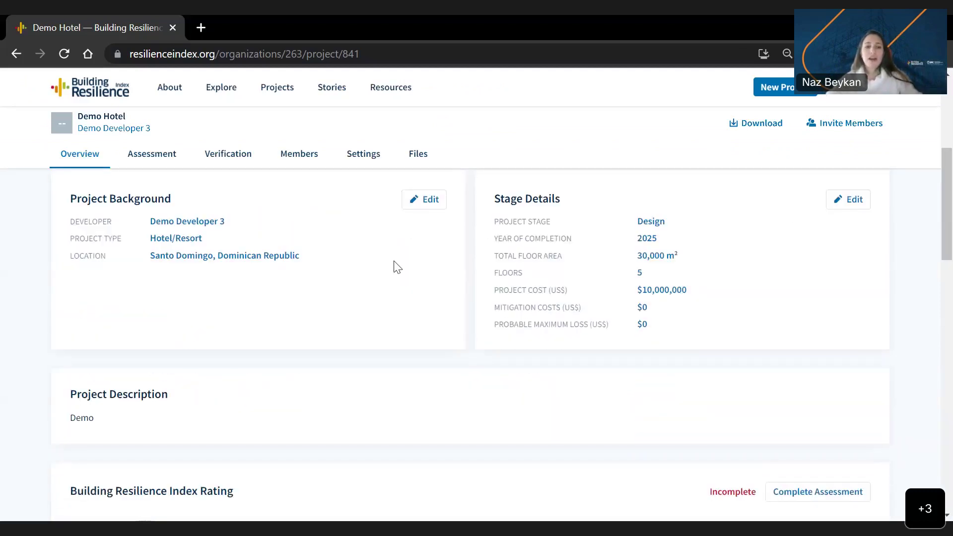
{"action": "scroll", "coordinate": [371, 413], "scroll_direction": "down", "scroll_amount": 3}
{"action": "scroll", "coordinate": [371, 414], "scroll_direction": "down", "scroll_amount": 4}
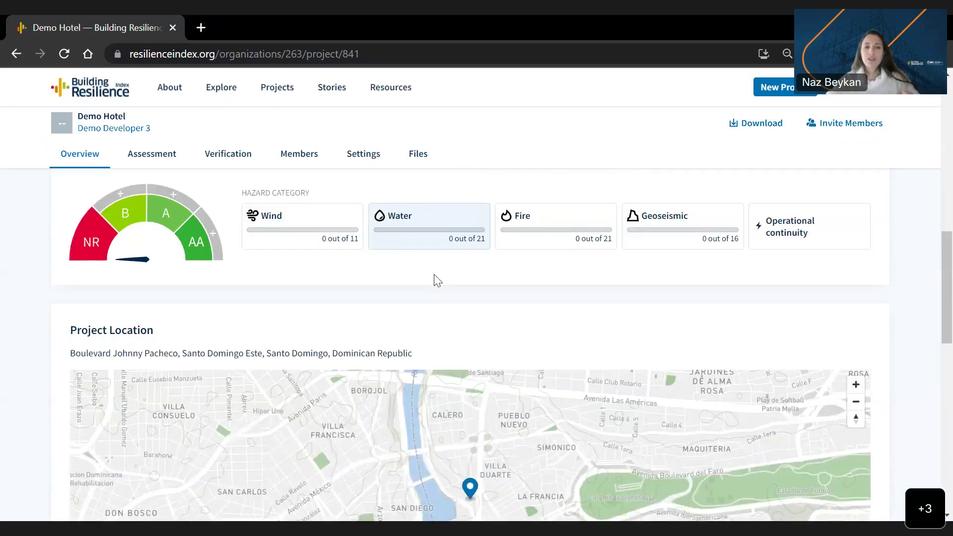
{"action": "scroll", "coordinate": [36, 465], "scroll_direction": "up", "scroll_amount": 5}
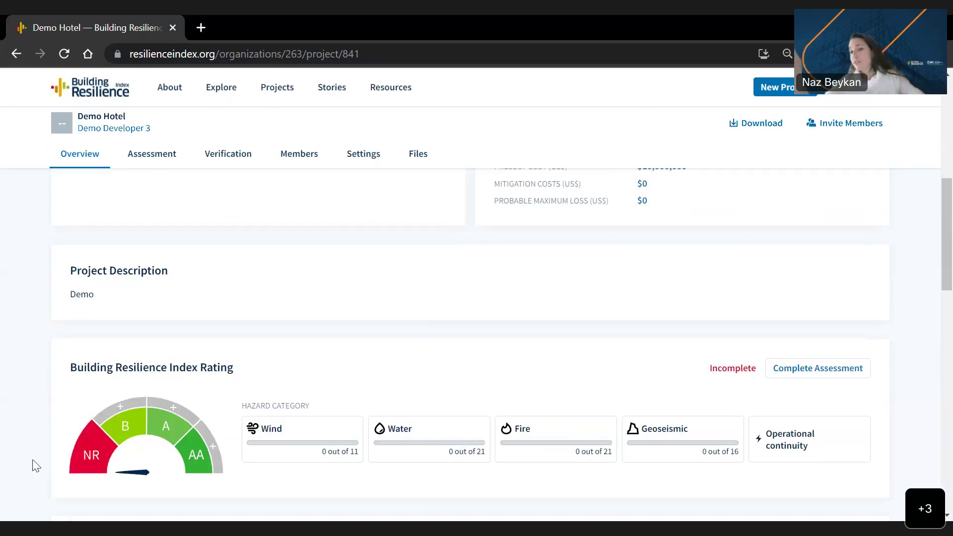
{"action": "scroll", "coordinate": [34, 464], "scroll_direction": "down", "scroll_amount": 1}
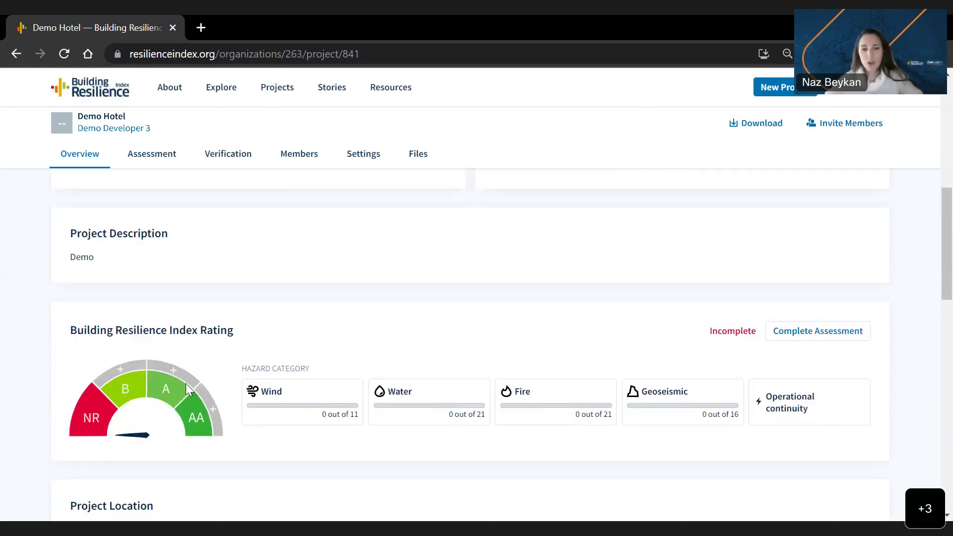
{"action": "scroll", "coordinate": [185, 383], "scroll_direction": "down", "scroll_amount": 12}
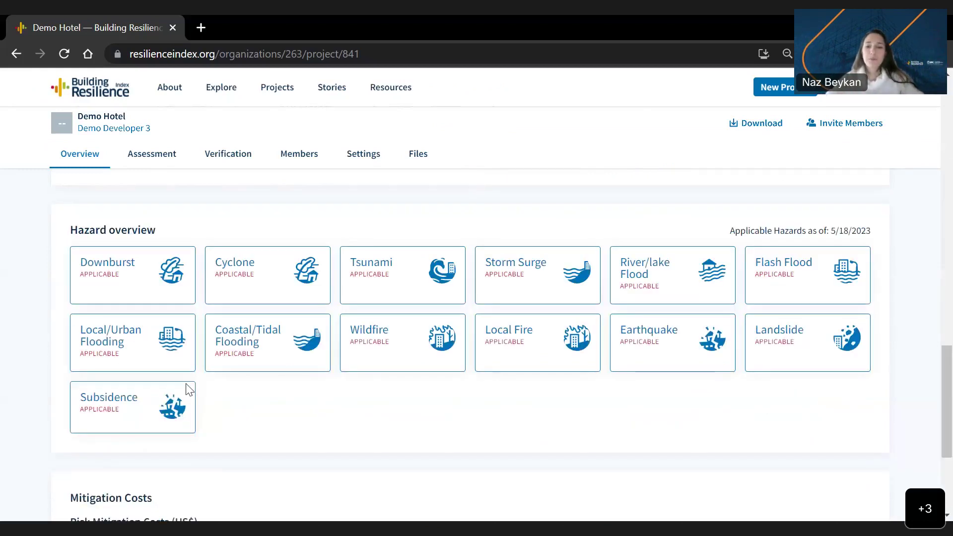
{"action": "scroll", "coordinate": [21, 397], "scroll_direction": "up", "scroll_amount": 1}
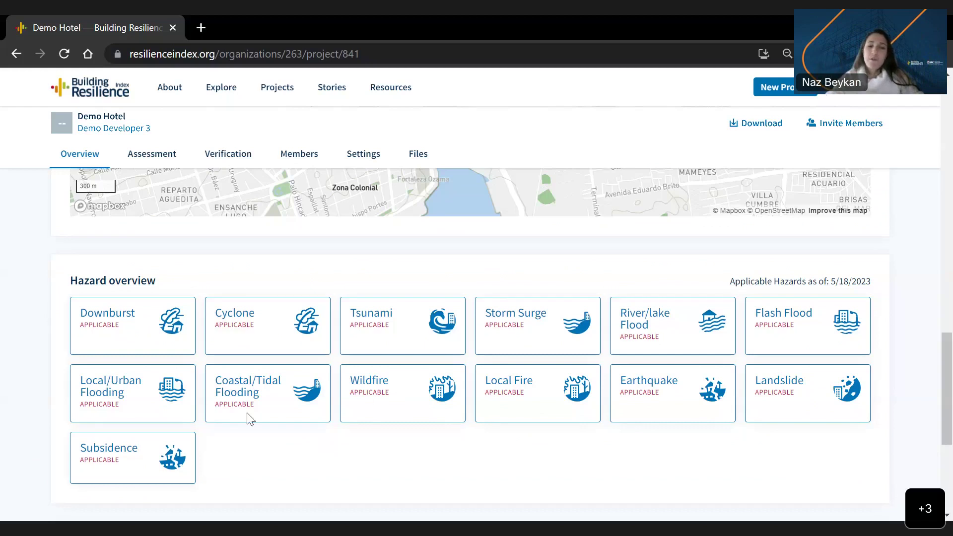
{"action": "scroll", "coordinate": [206, 412], "scroll_direction": "down", "scroll_amount": 5}
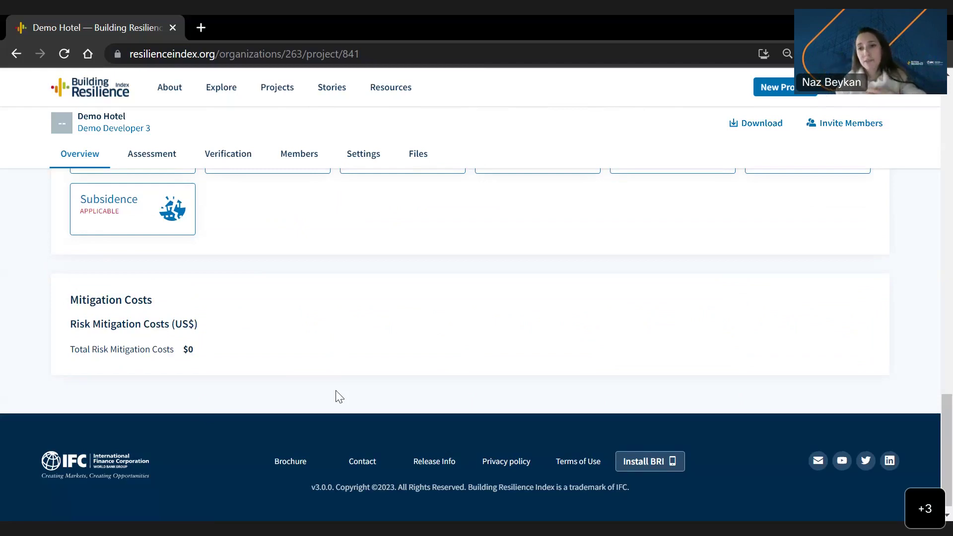
Step: Open the project's assessment at the Wind hazard questions and show the description of question WD01
{"action": "left_click", "coordinate": [169, 161]}
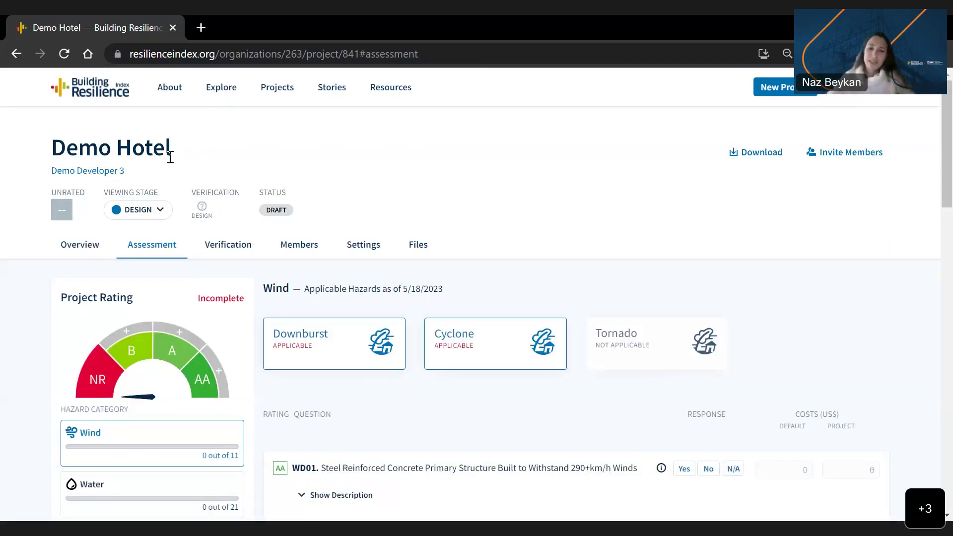
{"action": "scroll", "coordinate": [527, 418], "scroll_direction": "down", "scroll_amount": 3}
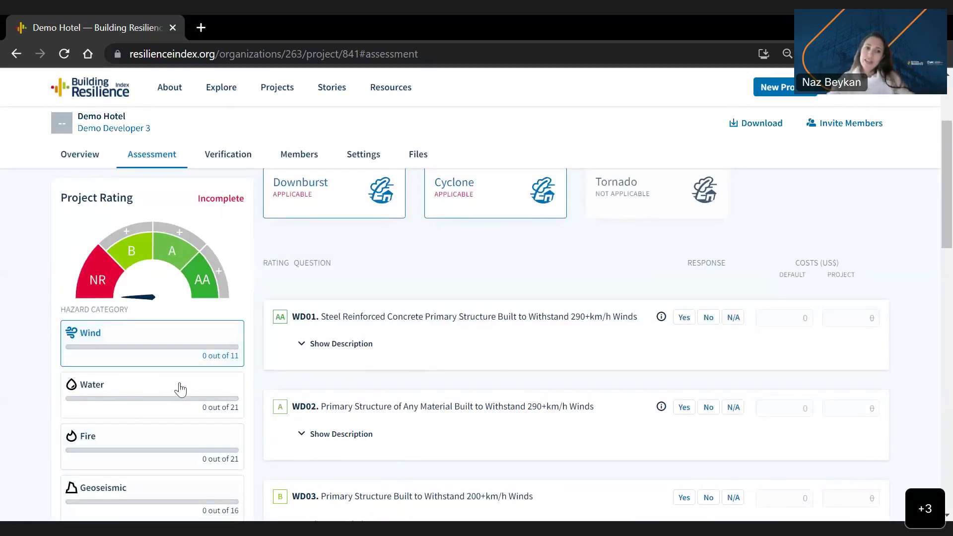
{"action": "scroll", "coordinate": [213, 382], "scroll_direction": "down", "scroll_amount": 1}
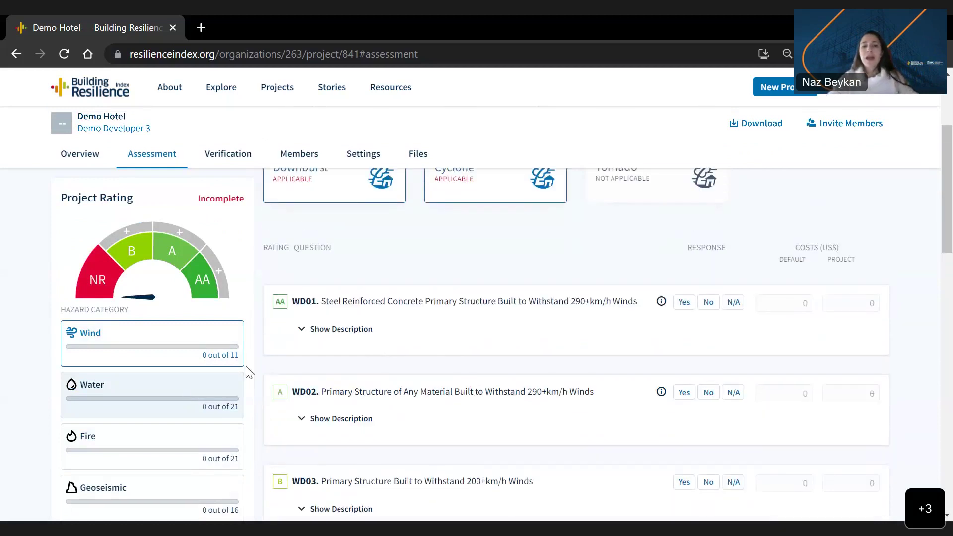
{"action": "left_click", "coordinate": [368, 330]}
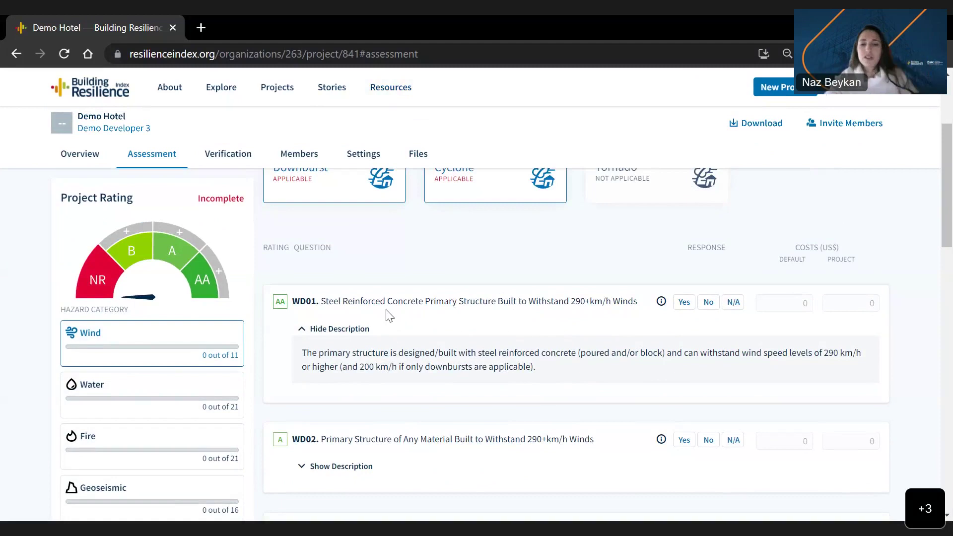
Step: Answer No to Wind questions WD01 and WD02, and Yes to WD03 on a primary structure withstanding 200+km/h winds
{"action": "left_click", "coordinate": [684, 303]}
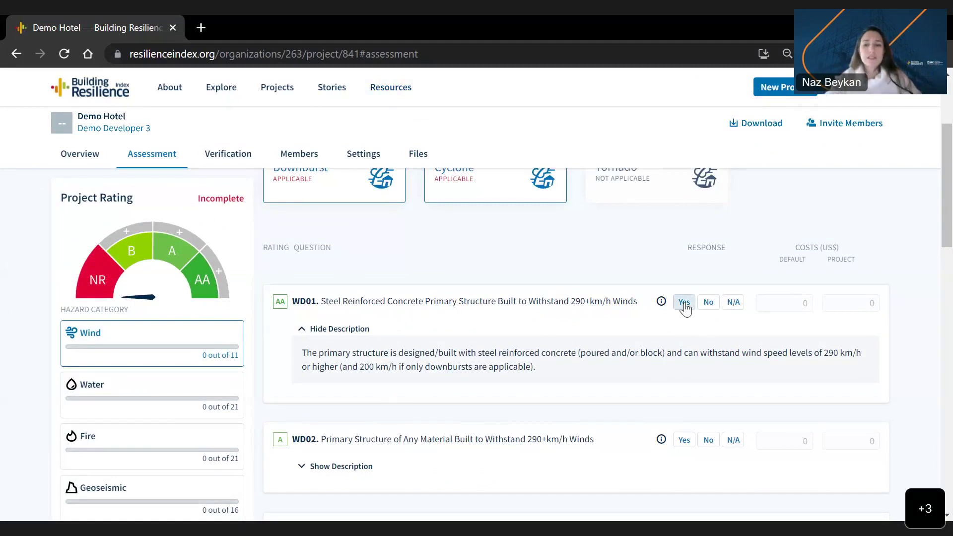
{"action": "left_click", "coordinate": [713, 308]}
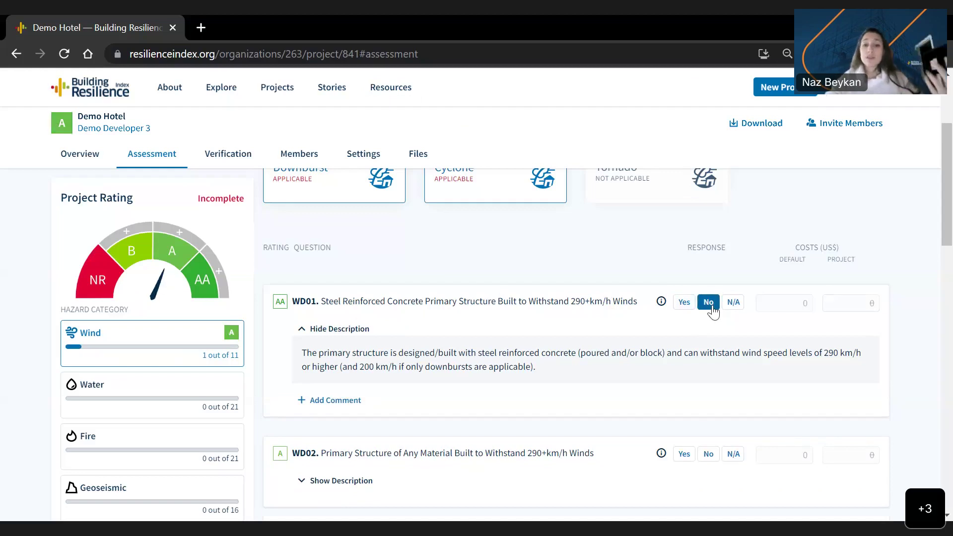
{"action": "left_click", "coordinate": [706, 454]}
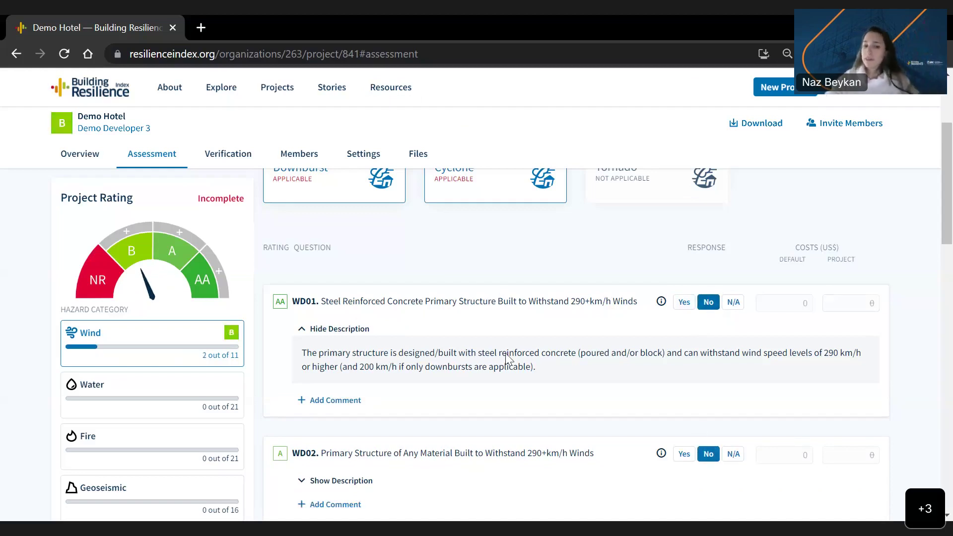
{"action": "scroll", "coordinate": [506, 357], "scroll_direction": "down", "scroll_amount": 3}
{"action": "left_click", "coordinate": [684, 424]}
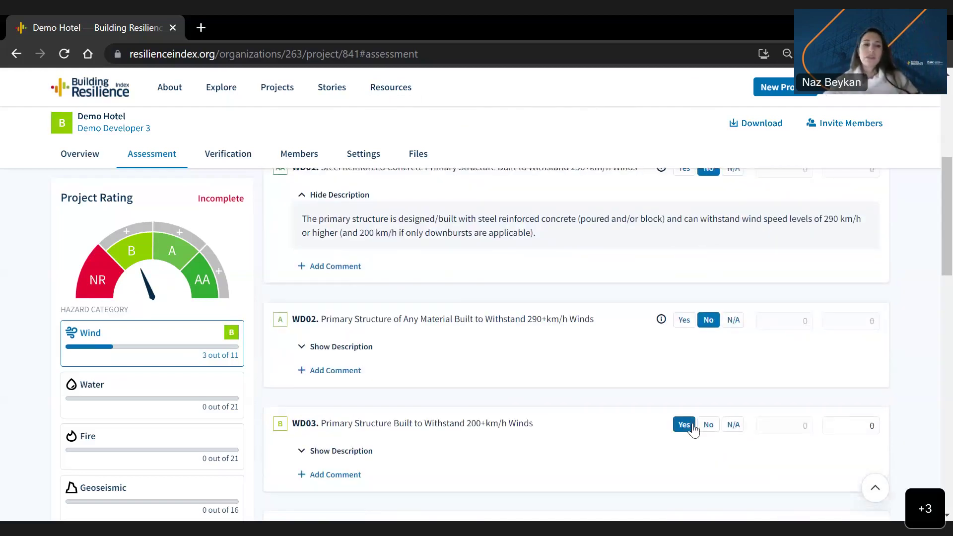
Step: Switch the WD03 answer to No and back to Yes, and change the WD02 answer to Yes
{"action": "scroll", "coordinate": [694, 430], "scroll_direction": "down", "scroll_amount": 2}
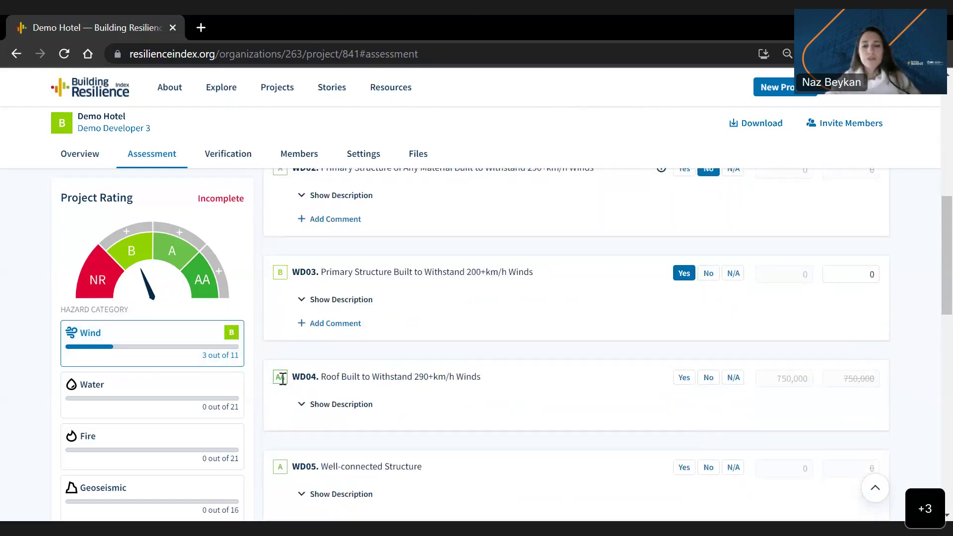
{"action": "scroll", "coordinate": [597, 342], "scroll_direction": "up", "scroll_amount": 4}
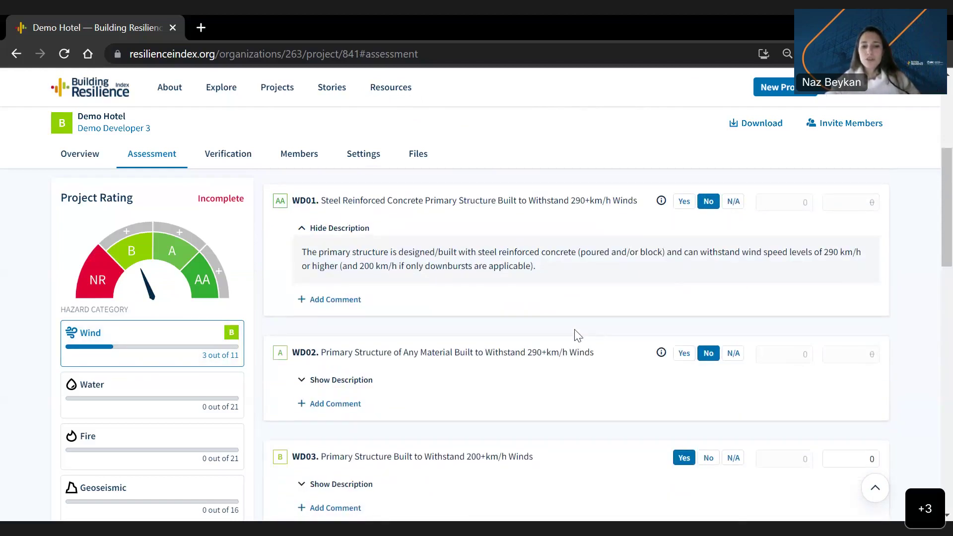
{"action": "scroll", "coordinate": [645, 377], "scroll_direction": "down", "scroll_amount": 1}
{"action": "left_click", "coordinate": [708, 418]}
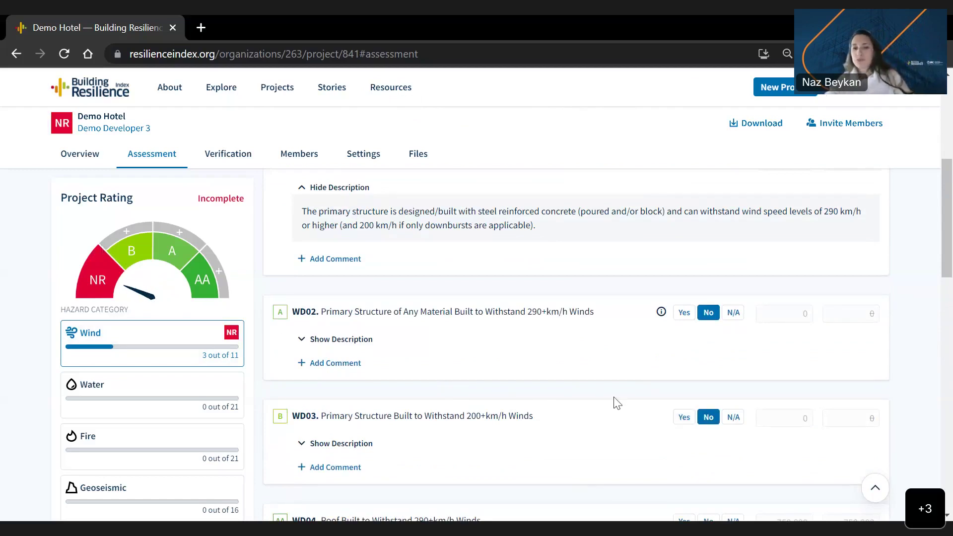
{"action": "left_click", "coordinate": [682, 419]}
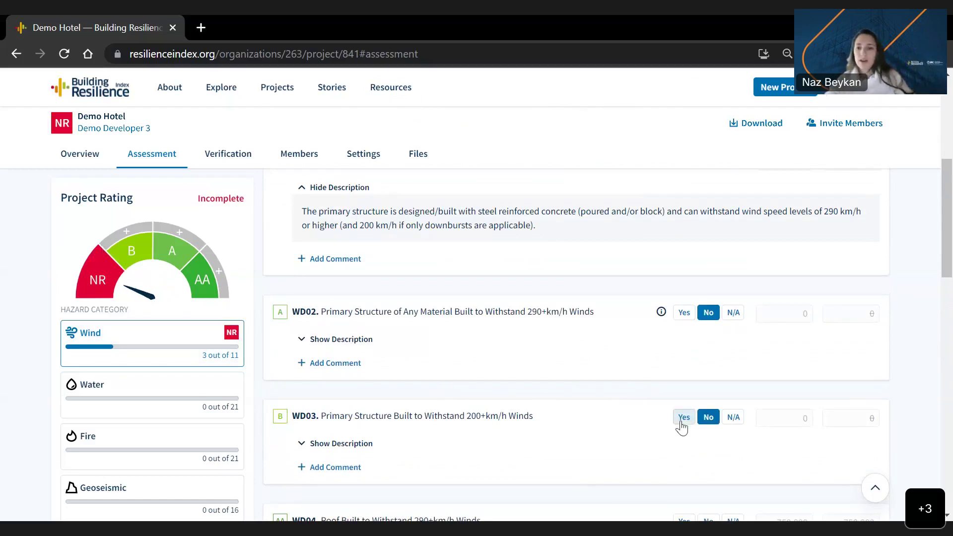
{"action": "left_click", "coordinate": [685, 315]}
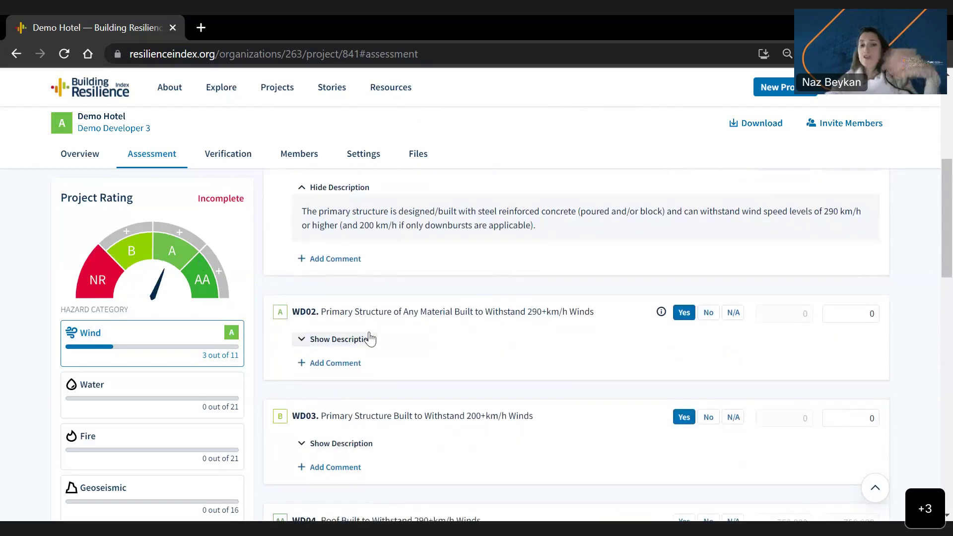
Step: Mark WD07, Steel Reinforced Fireplaces and Chimneys, as N/A and submit the comment "we don't built chimneys here"
{"action": "scroll", "coordinate": [368, 332], "scroll_direction": "down", "scroll_amount": 7}
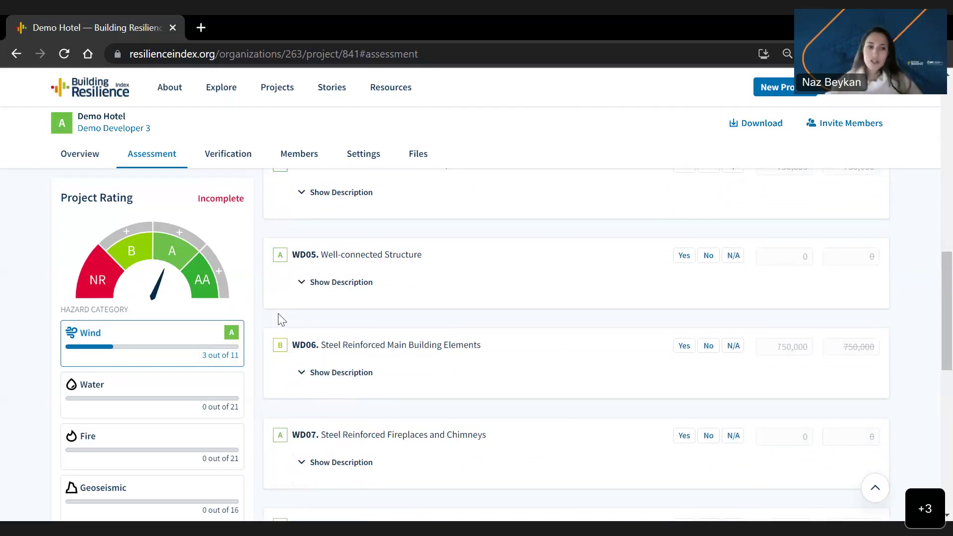
{"action": "scroll", "coordinate": [480, 476], "scroll_direction": "down", "scroll_amount": 1}
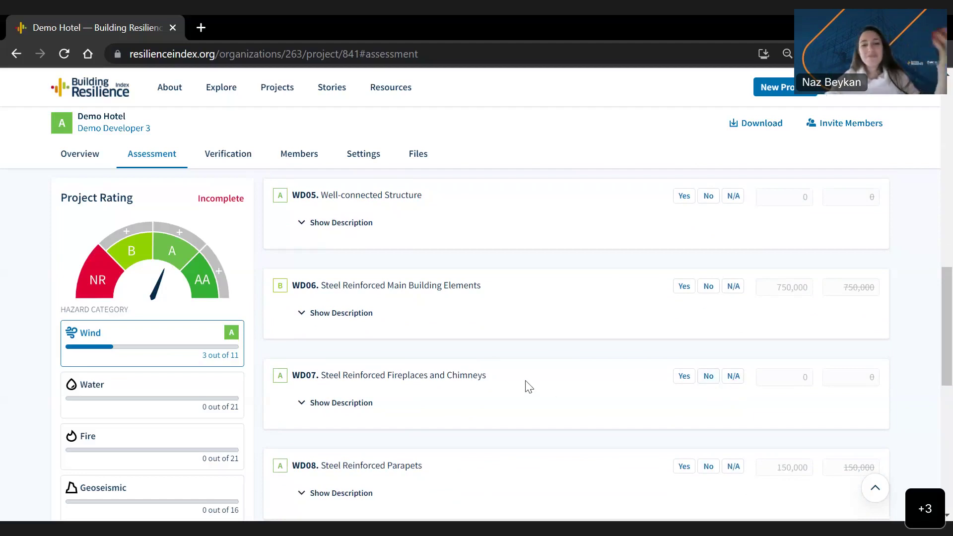
{"action": "scroll", "coordinate": [528, 386], "scroll_direction": "up", "scroll_amount": 1}
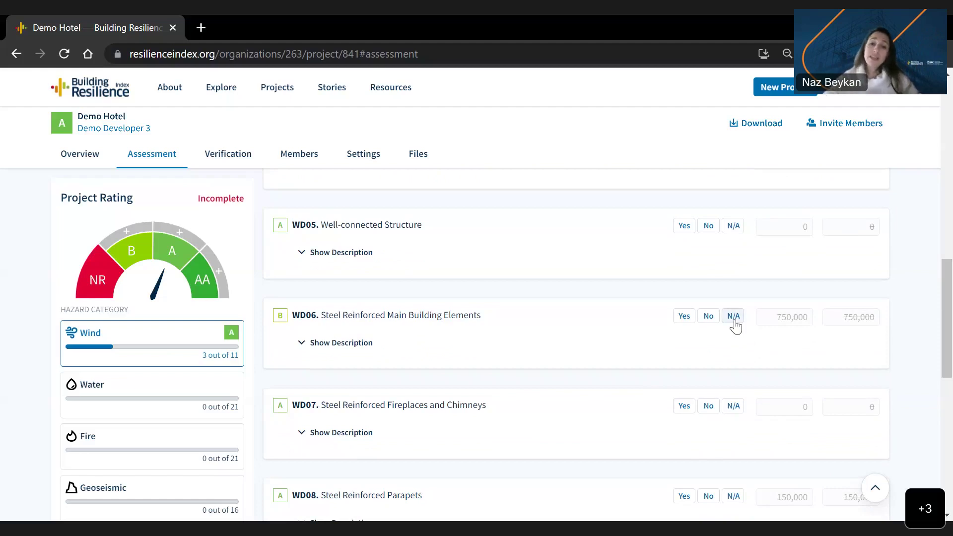
{"action": "scroll", "coordinate": [649, 425], "scroll_direction": "down", "scroll_amount": 2}
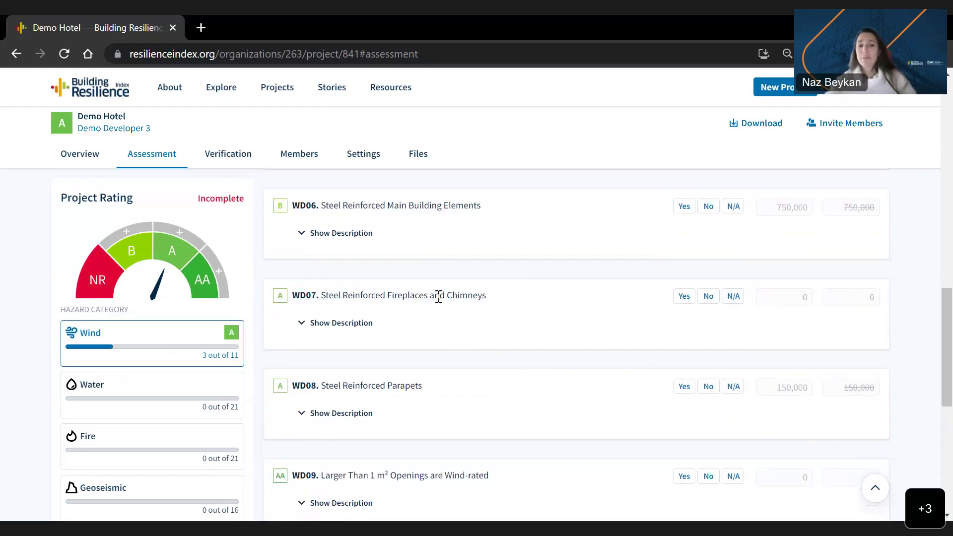
{"action": "scroll", "coordinate": [401, 331], "scroll_direction": "up", "scroll_amount": 1}
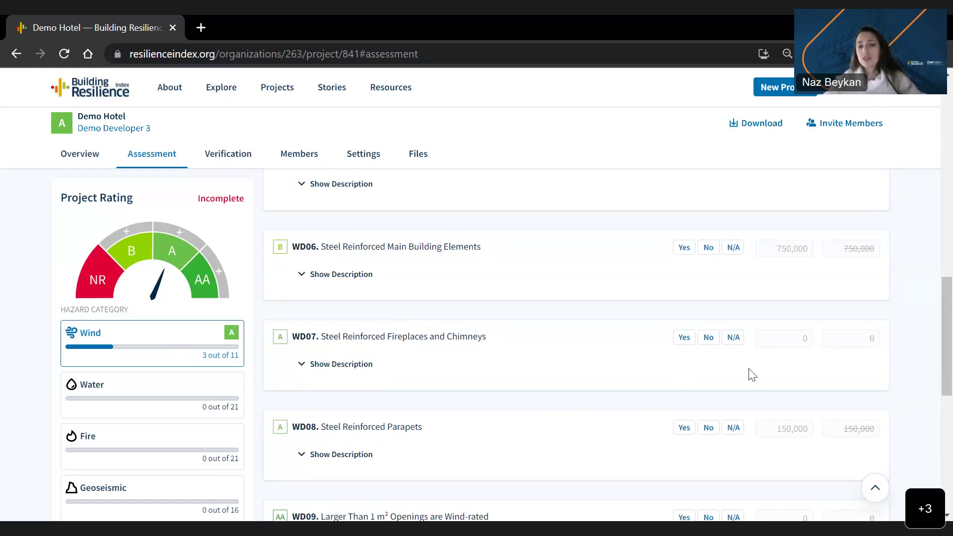
{"action": "left_click", "coordinate": [734, 342]}
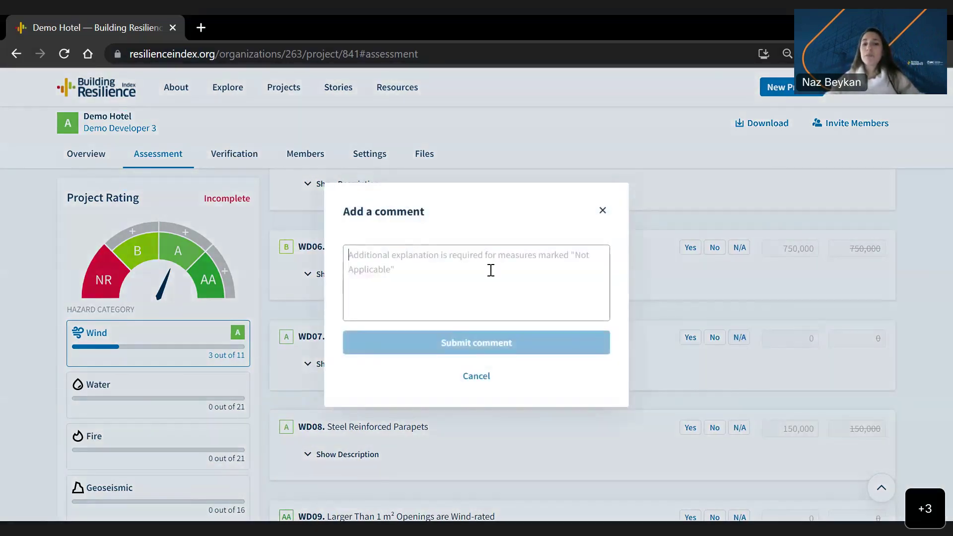
{"action": "type", "text": "we don't bu"}
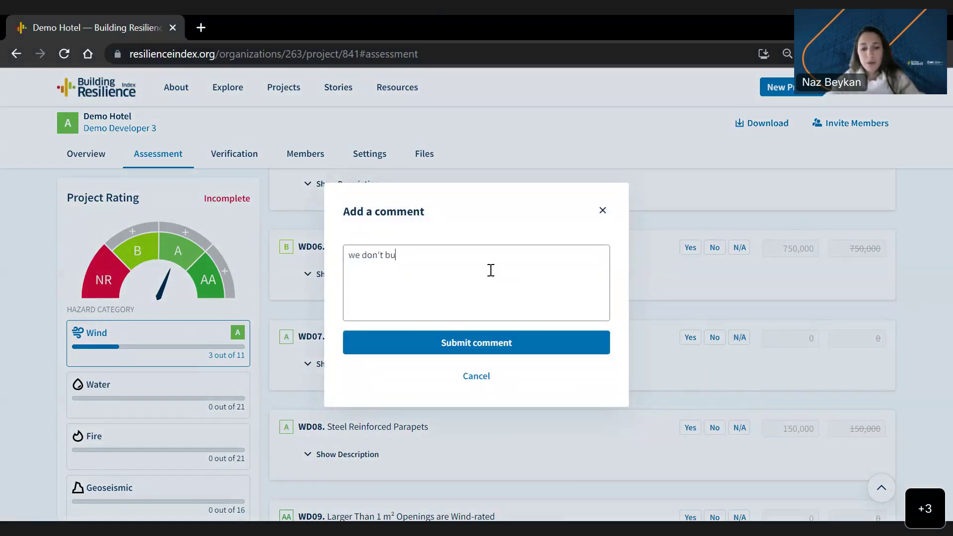
{"action": "type", "text": "ilt chimneys her"}
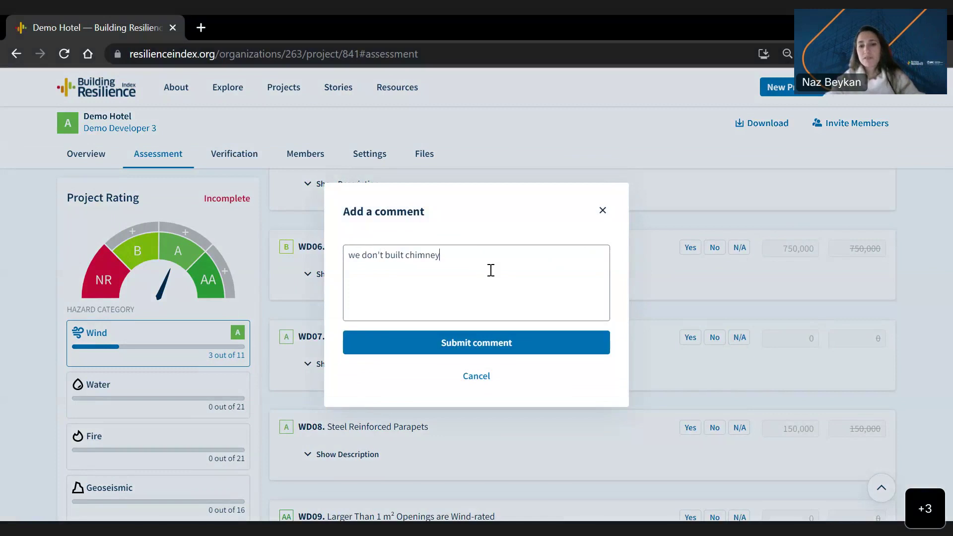
{"action": "type", "text": "e"}
{"action": "left_click", "coordinate": [514, 345]}
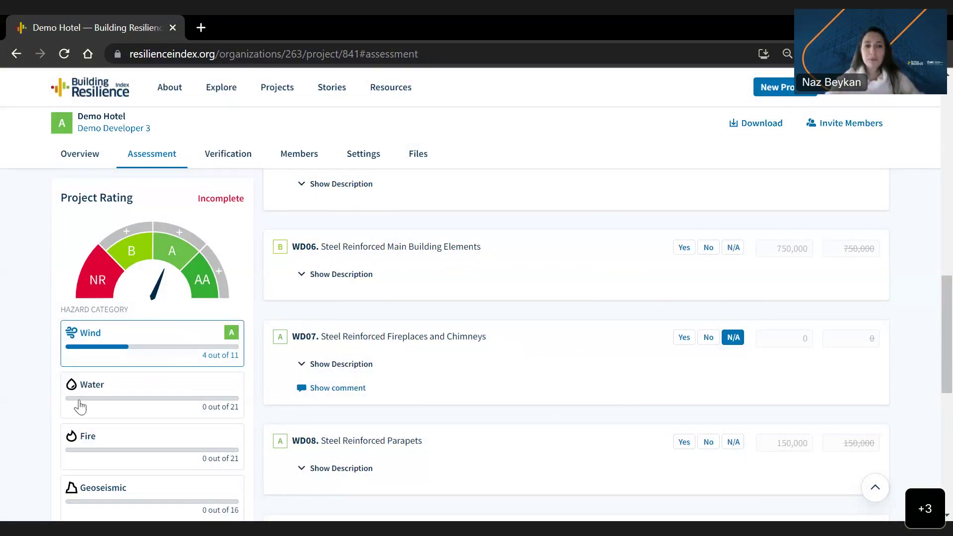
Step: Open the Water hazard category and look through its assessment questions as far as the tsunami floor elevation measures
{"action": "left_click", "coordinate": [104, 409]}
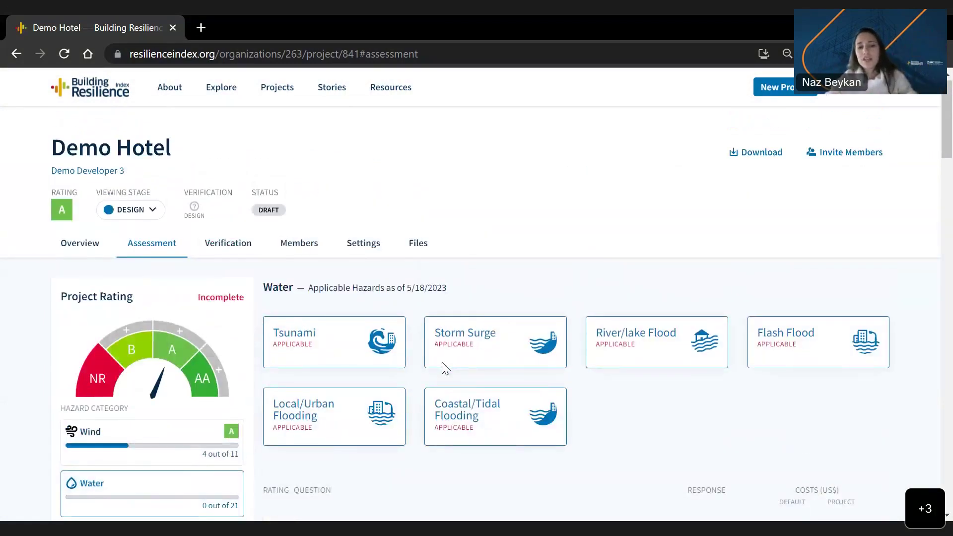
{"action": "scroll", "coordinate": [443, 365], "scroll_direction": "down", "scroll_amount": 5}
{"action": "scroll", "coordinate": [444, 365], "scroll_direction": "down", "scroll_amount": 7}
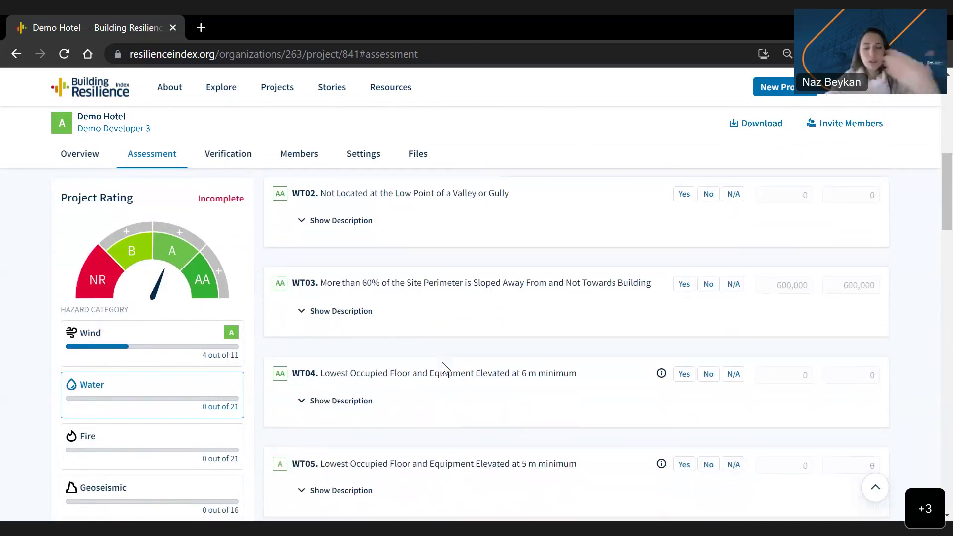
{"action": "scroll", "coordinate": [444, 364], "scroll_direction": "down", "scroll_amount": 4}
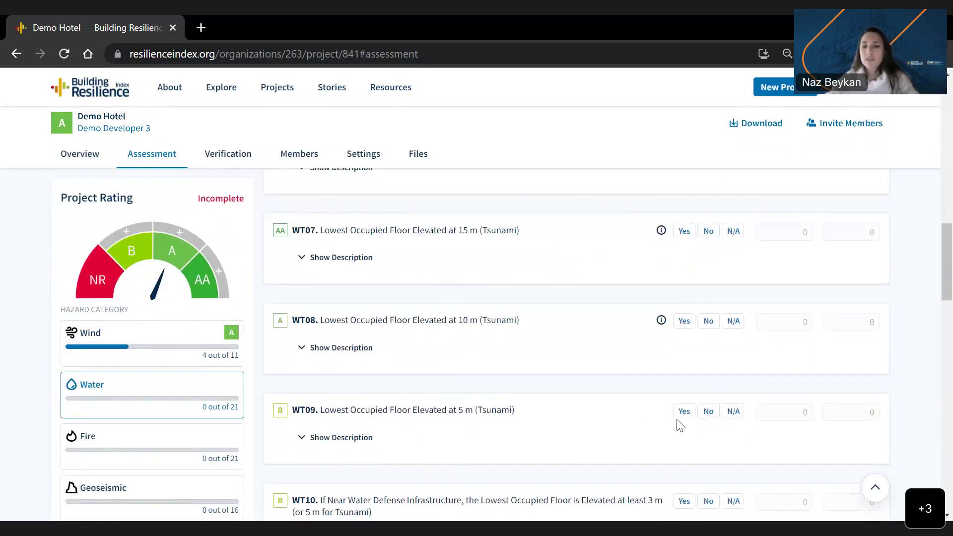
Step: Review the remaining Water hazard questions through WT21, Design Review for Water Hazard Mitigation Measures, and the applicable water hazards
{"action": "scroll", "coordinate": [678, 425], "scroll_direction": "down", "scroll_amount": 11}
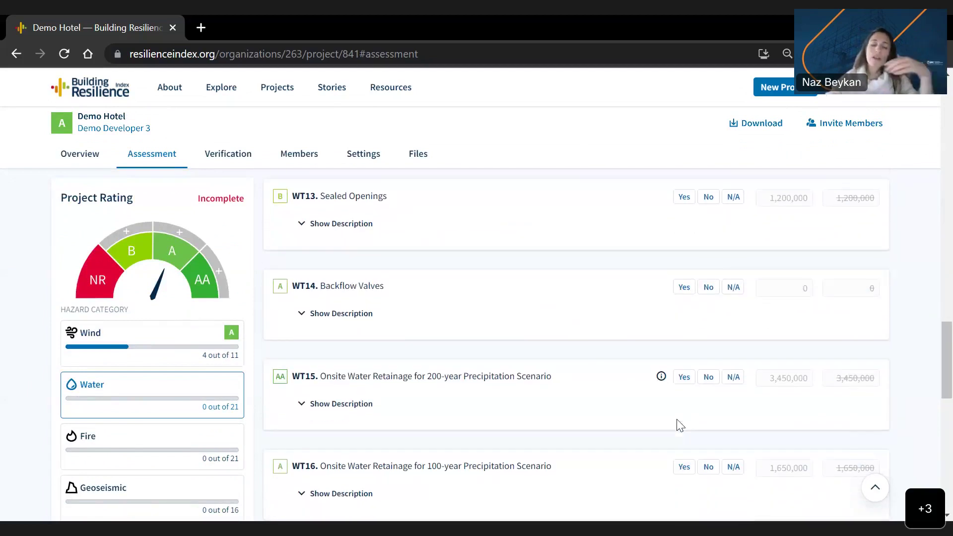
{"action": "scroll", "coordinate": [549, 499], "scroll_direction": "down", "scroll_amount": 12}
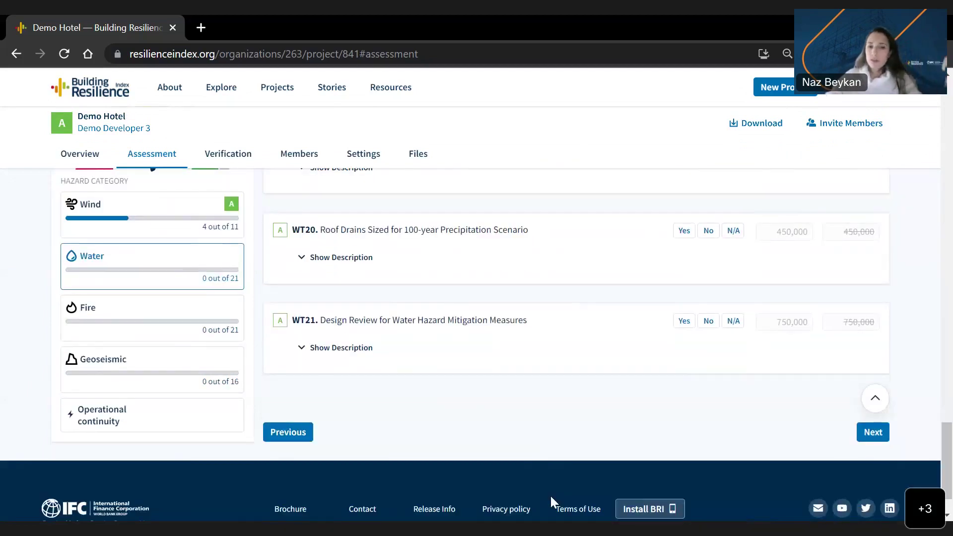
{"action": "scroll", "coordinate": [463, 455], "scroll_direction": "up", "scroll_amount": 3}
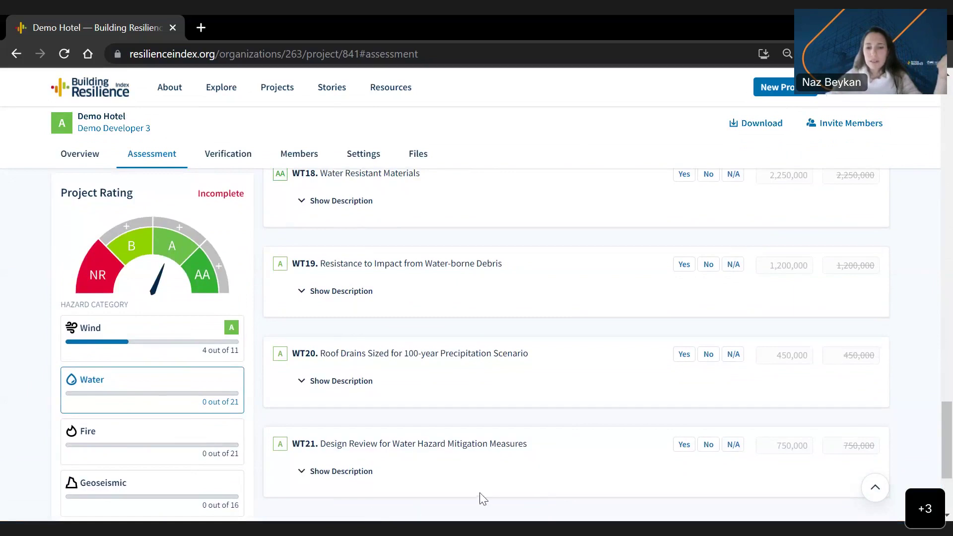
{"action": "scroll", "coordinate": [435, 414], "scroll_direction": "down", "scroll_amount": 1}
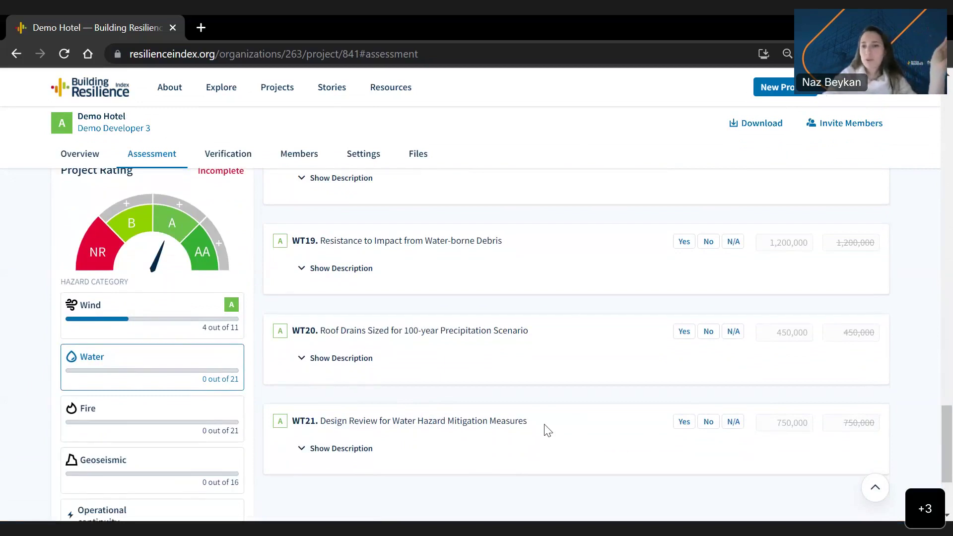
{"action": "scroll", "coordinate": [547, 430], "scroll_direction": "down", "scroll_amount": 3}
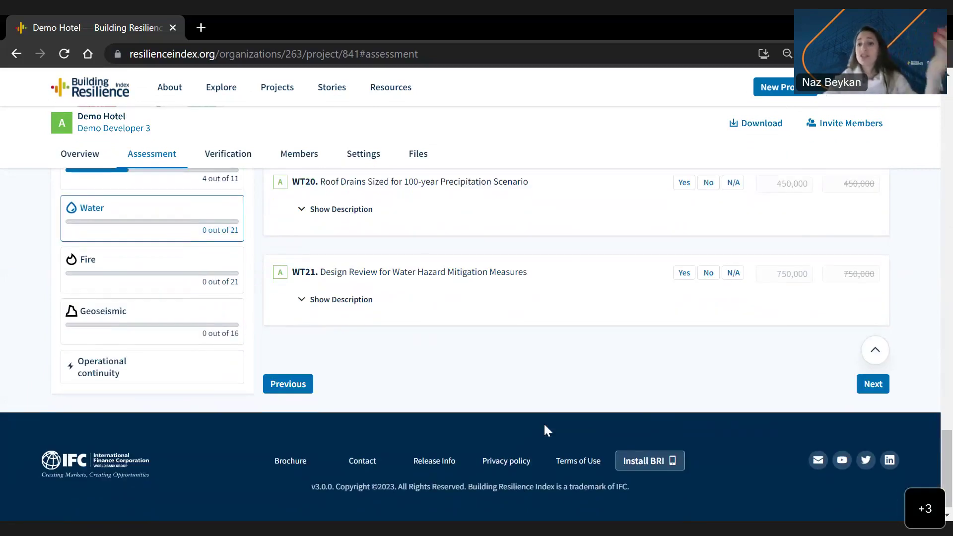
{"action": "scroll", "coordinate": [544, 425], "scroll_direction": "up", "scroll_amount": 2}
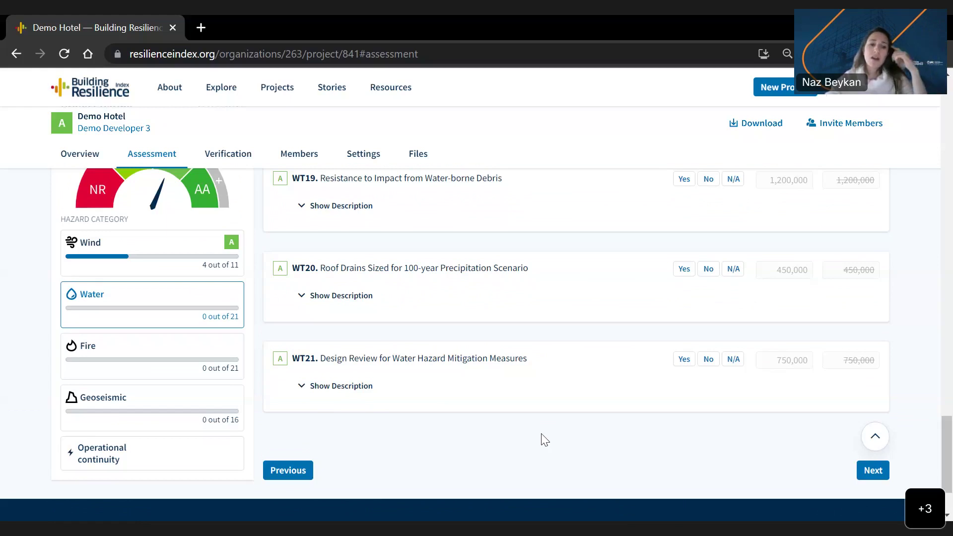
{"action": "scroll", "coordinate": [427, 408], "scroll_direction": "up", "scroll_amount": 20}
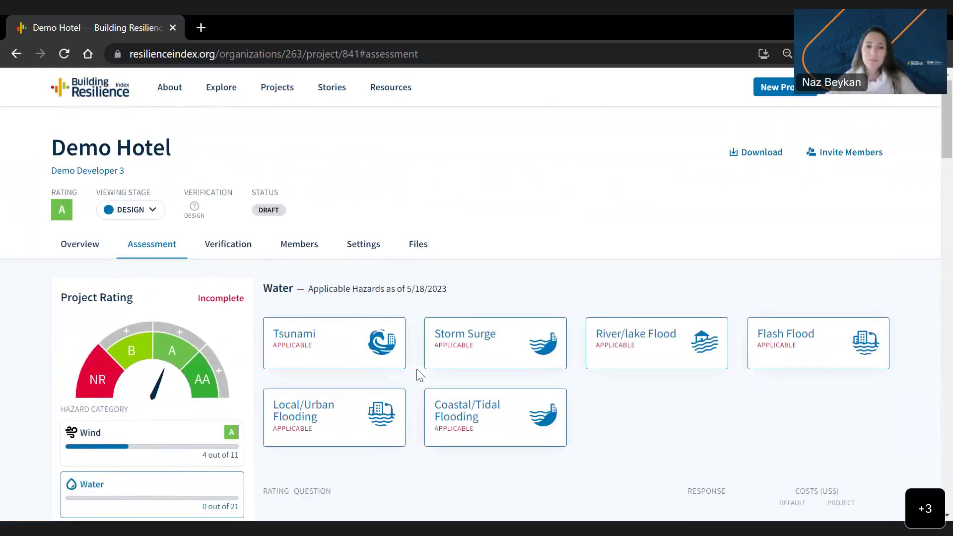
{"action": "scroll", "coordinate": [569, 455], "scroll_direction": "down", "scroll_amount": 3}
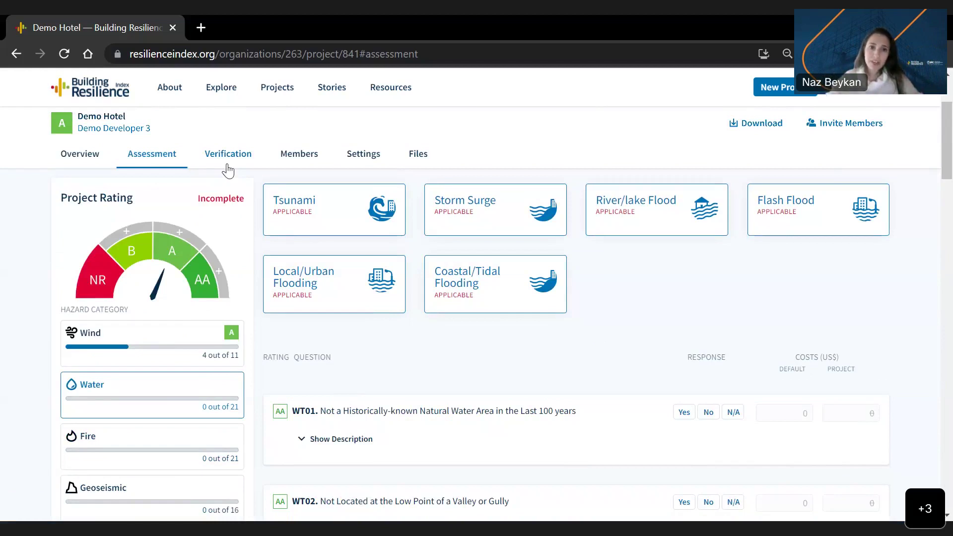
{"action": "scroll", "coordinate": [227, 171], "scroll_direction": "up", "scroll_amount": 2}
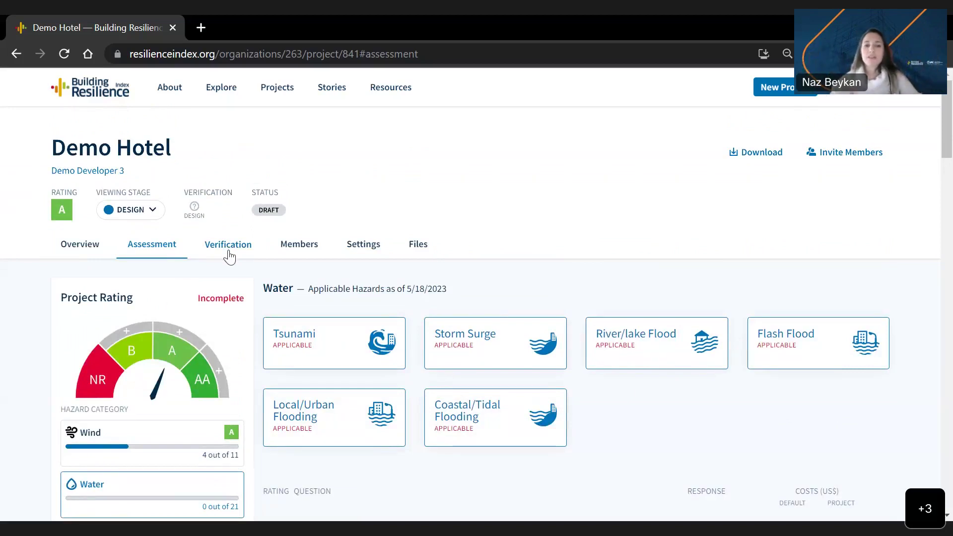
{"action": "scroll", "coordinate": [559, 411], "scroll_direction": "down", "scroll_amount": 2}
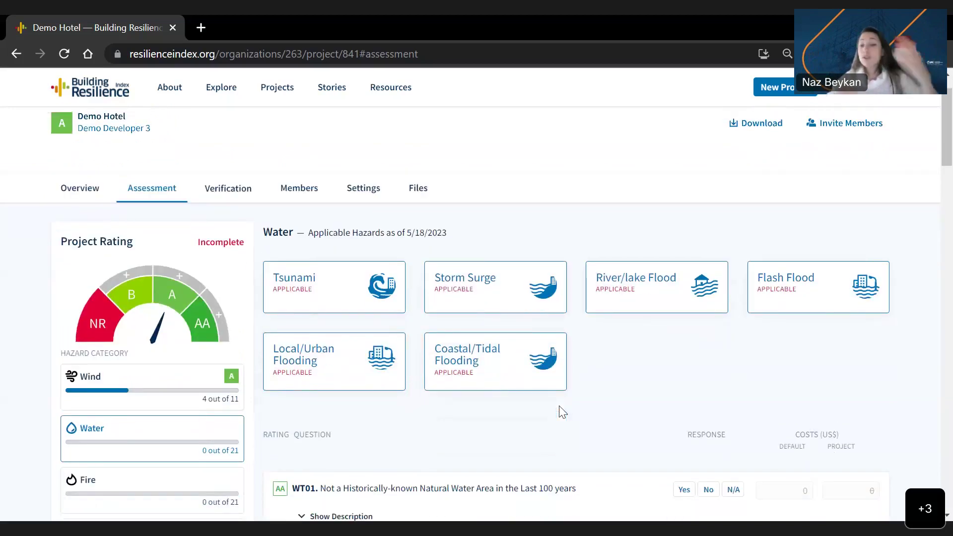
{"action": "scroll", "coordinate": [561, 411], "scroll_direction": "up", "scroll_amount": 2}
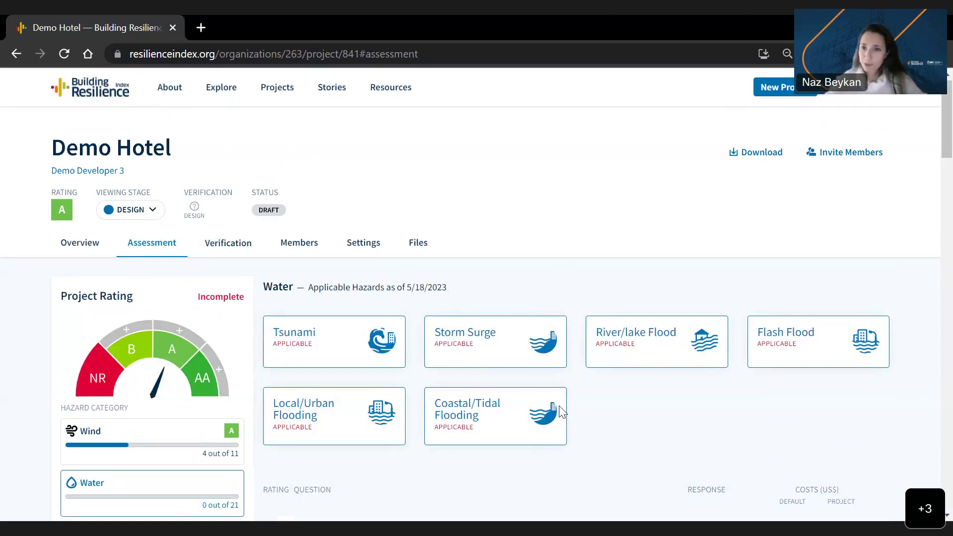
Step: View the project's members and check the access levels available when inviting a user, without sending an invitation
{"action": "left_click", "coordinate": [300, 243]}
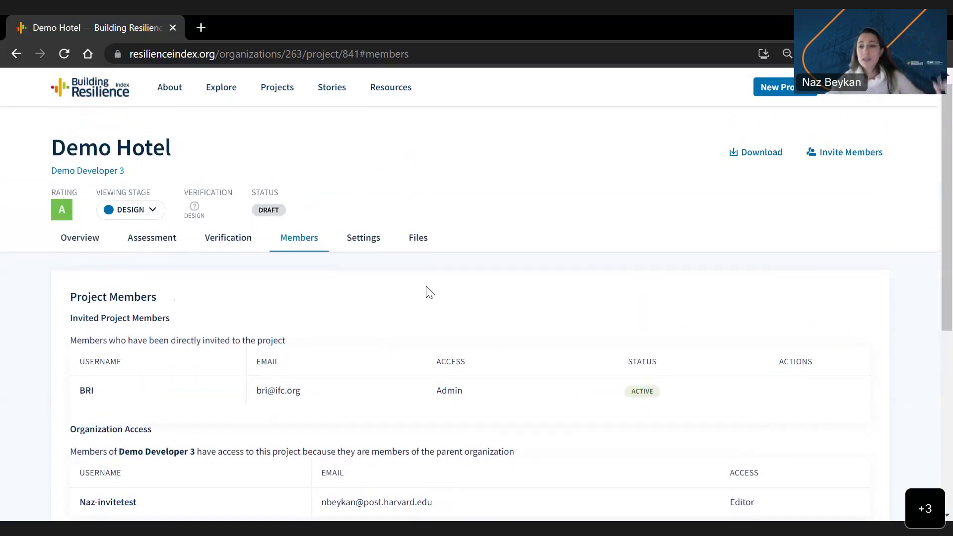
{"action": "left_click", "coordinate": [831, 155]}
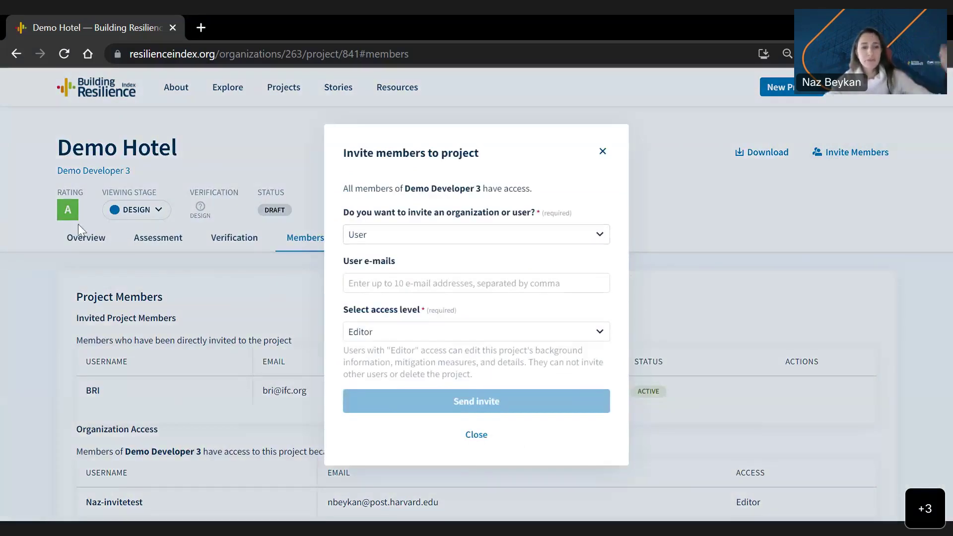
{"action": "left_click", "coordinate": [431, 338]}
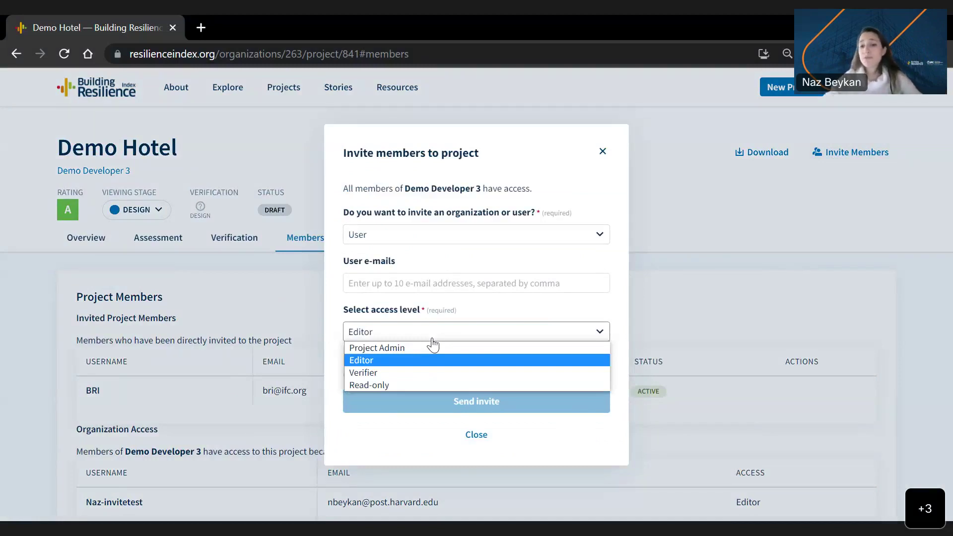
{"action": "left_click", "coordinate": [610, 158]}
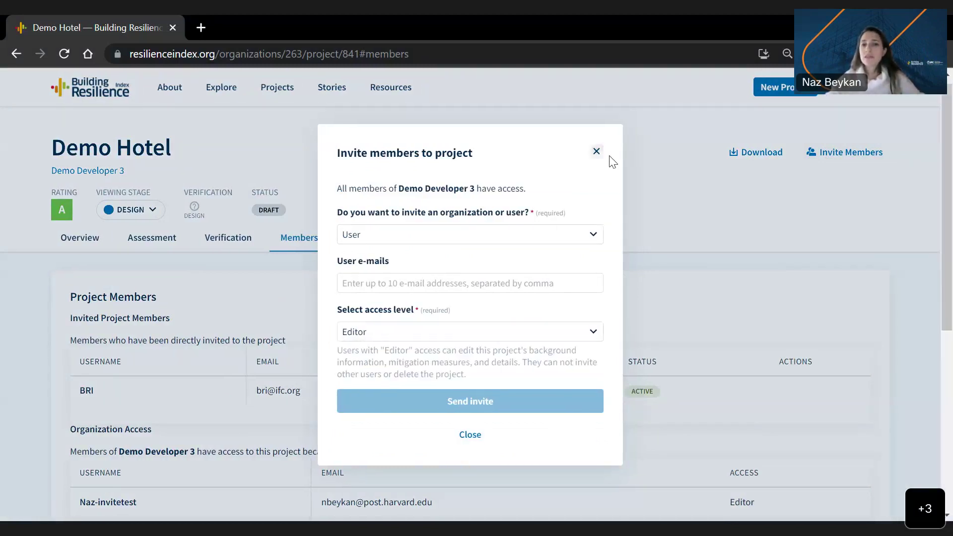
{"action": "left_click", "coordinate": [596, 151]}
Step: Check the project's download options and view the form for adding a new stage, without adding one
{"action": "left_click", "coordinate": [756, 152]}
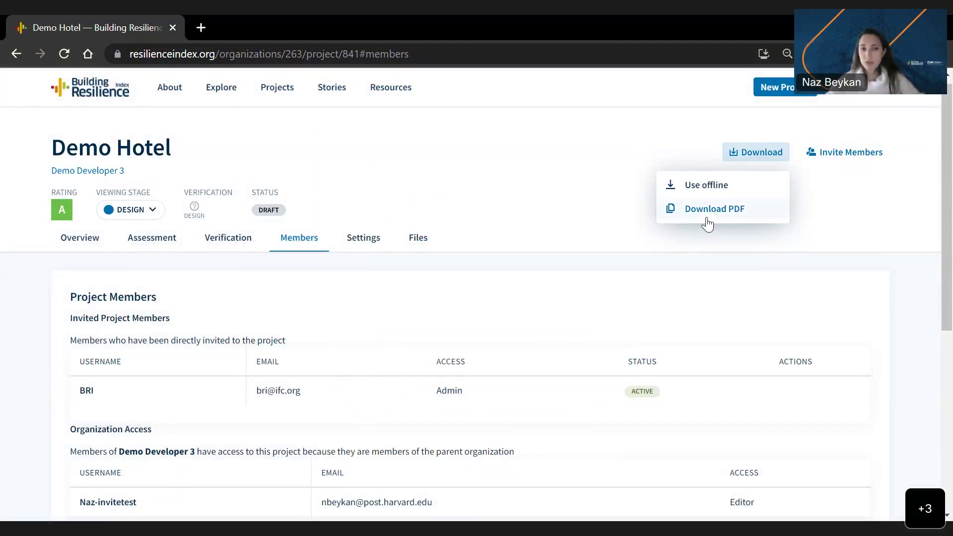
{"action": "left_click", "coordinate": [332, 170]}
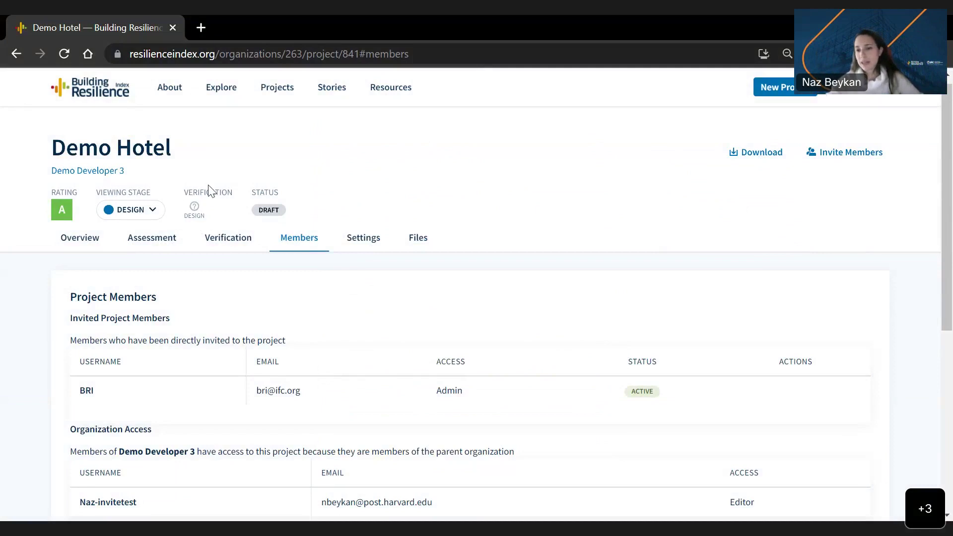
{"action": "left_click", "coordinate": [132, 212]}
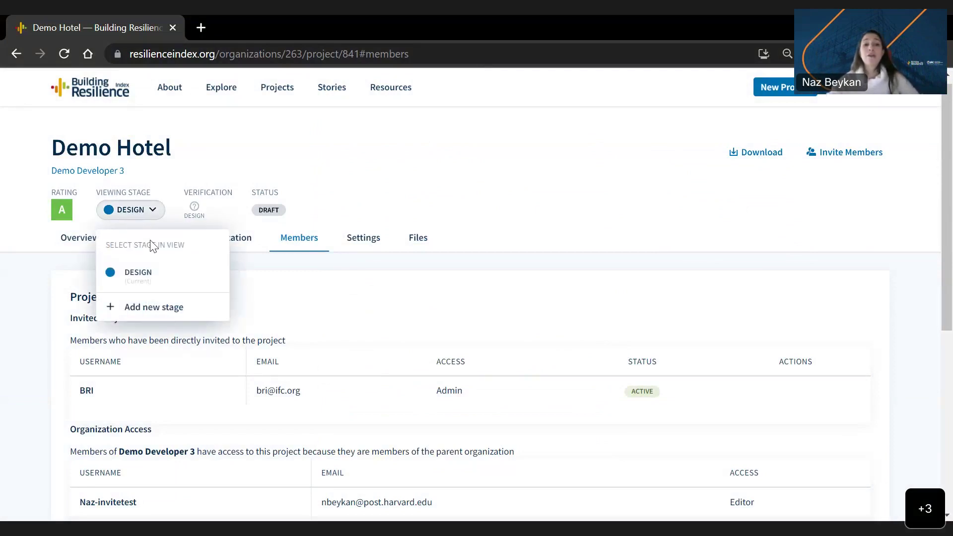
{"action": "left_click", "coordinate": [171, 309]}
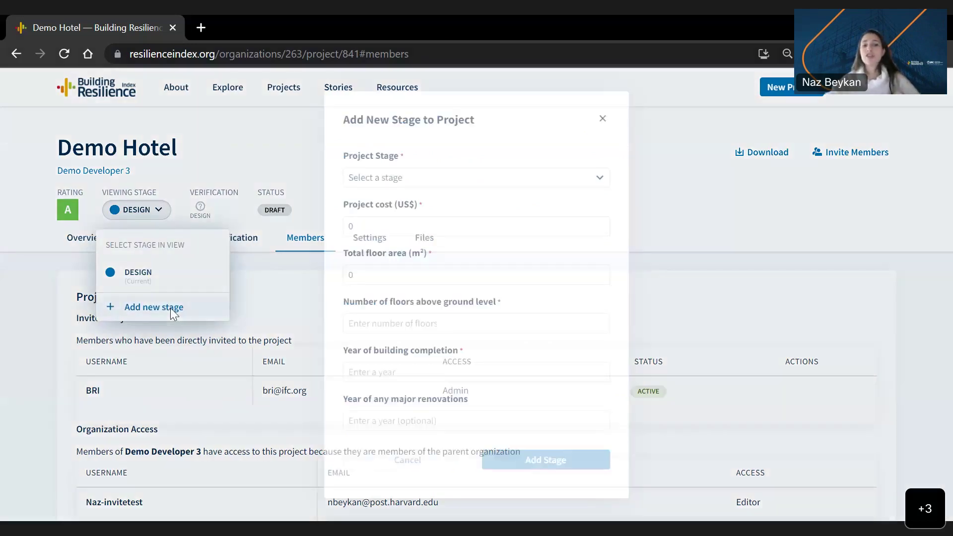
{"action": "left_click", "coordinate": [596, 119]}
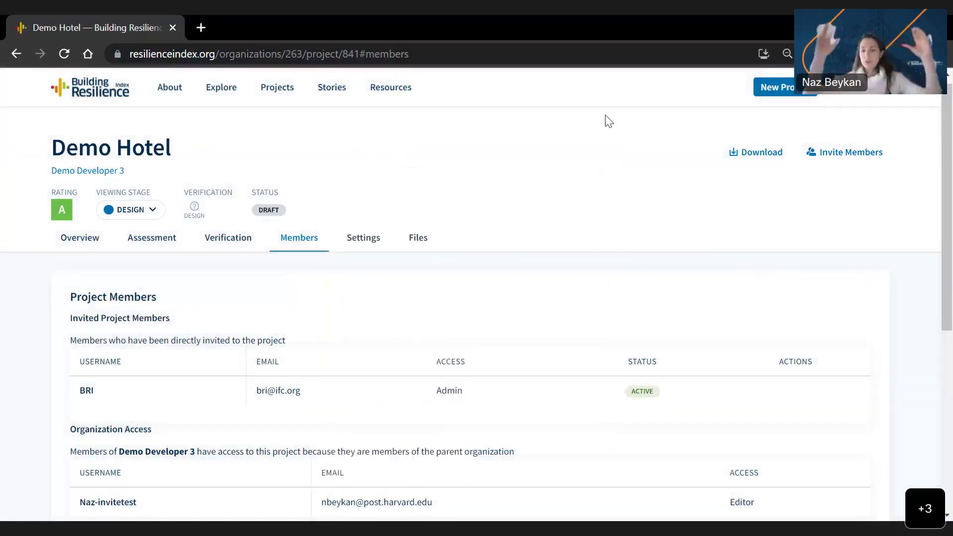
Step: Look over the account options for projects, portfolios and organizations, and open the Resources page
{"action": "left_click", "coordinate": [877, 99]}
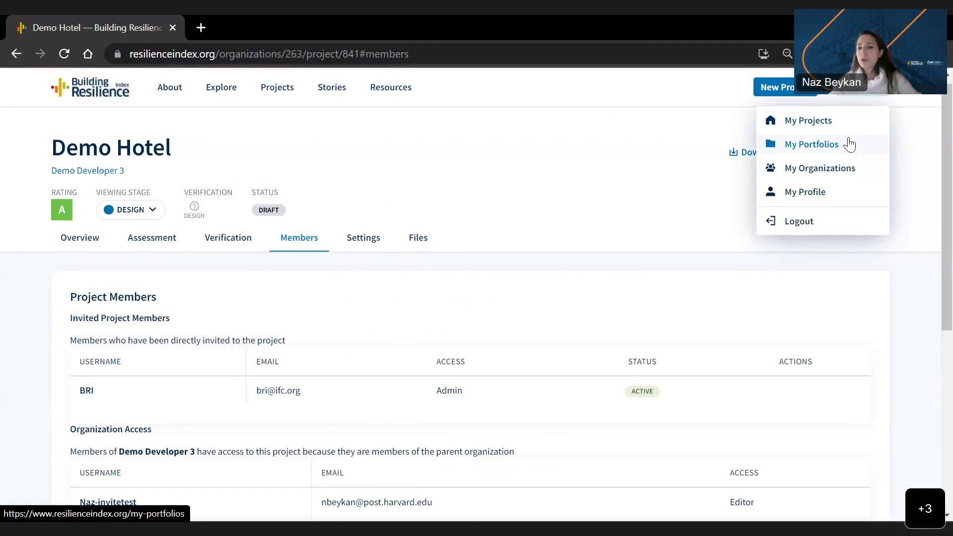
{"action": "left_click", "coordinate": [530, 248]}
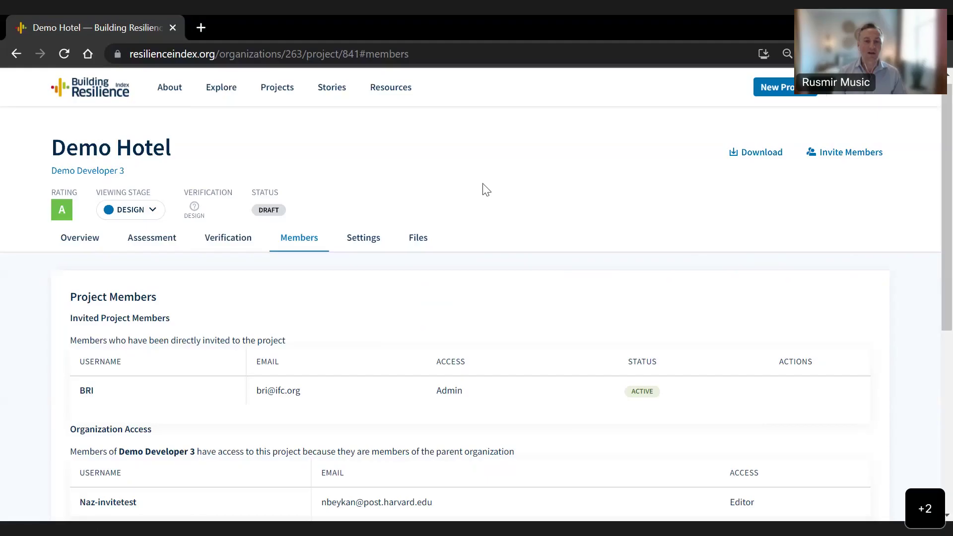
{"action": "left_click", "coordinate": [372, 97]}
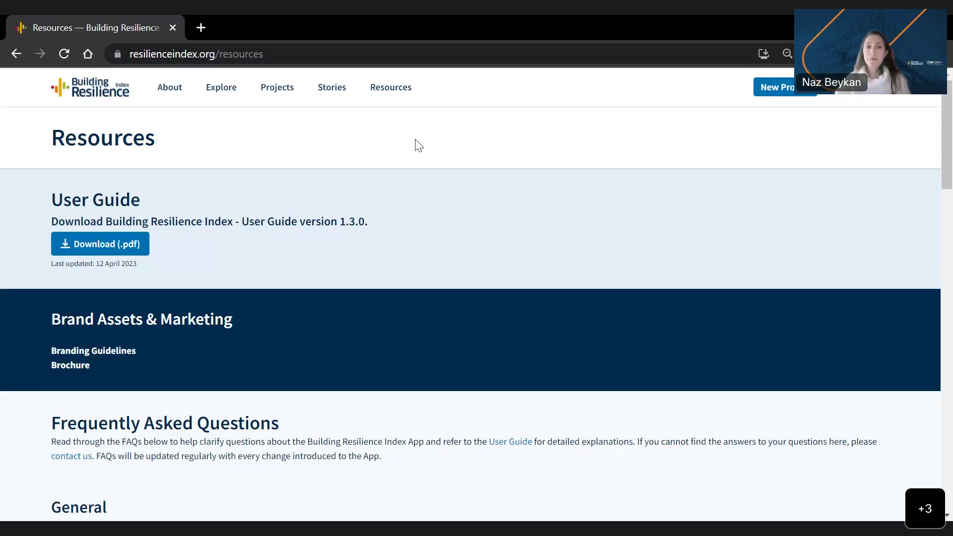
Step: Find the Via Verde Padre Garcia project in the Philippines on the Explore map and open its project page
{"action": "left_click", "coordinate": [221, 93]}
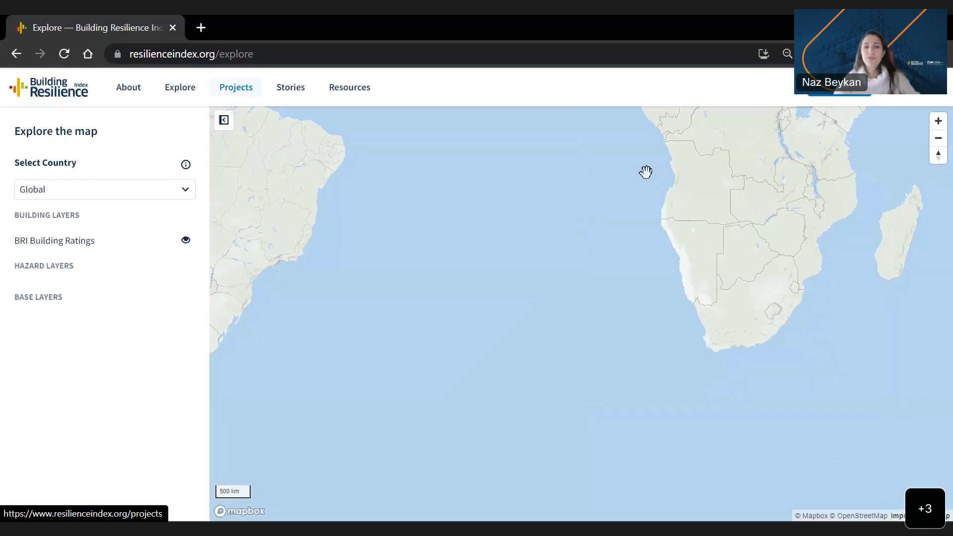
{"action": "left_click_drag", "start_coordinate": [693, 165], "coordinate": [230, 425]}
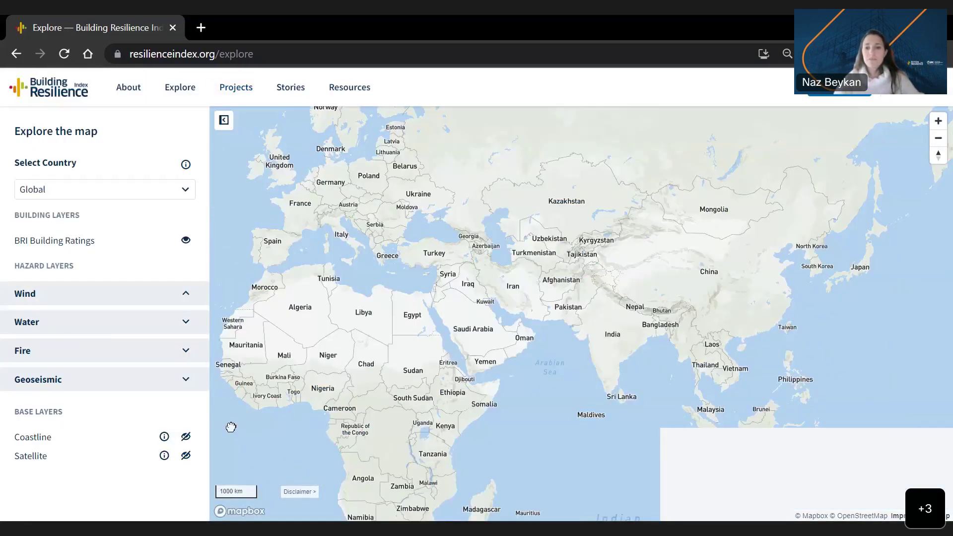
{"action": "mouse_move", "coordinate": [595, 354]}
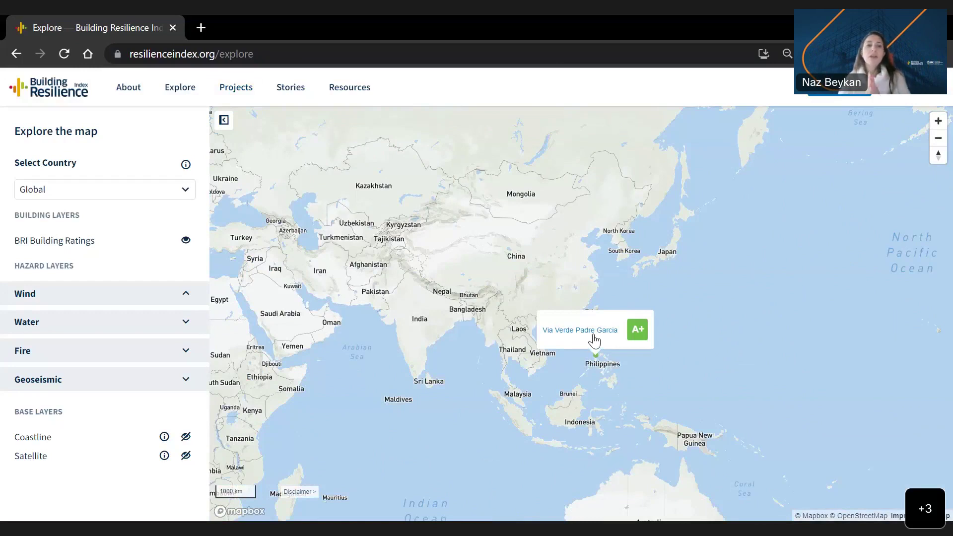
{"action": "left_click", "coordinate": [594, 336]}
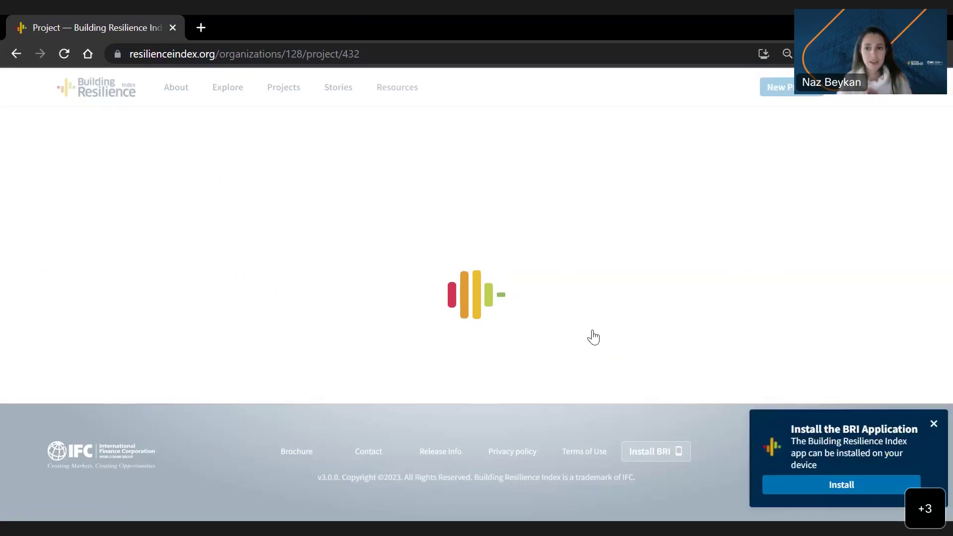
Step: Review the Via Verde Padre Garcia project's description, resilience rating, location and hazard overview
{"action": "scroll", "coordinate": [594, 336], "scroll_direction": "down", "scroll_amount": 2}
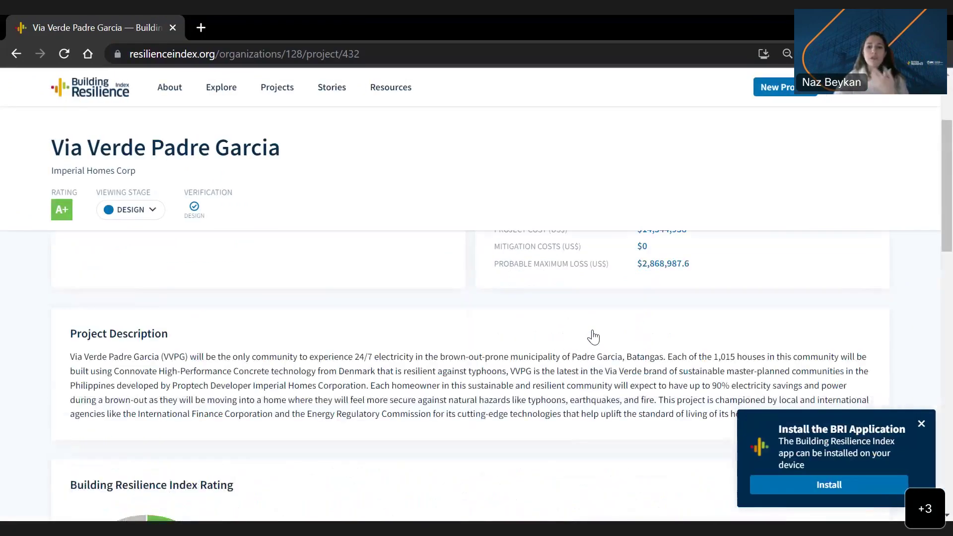
{"action": "scroll", "coordinate": [283, 433], "scroll_direction": "down", "scroll_amount": 8}
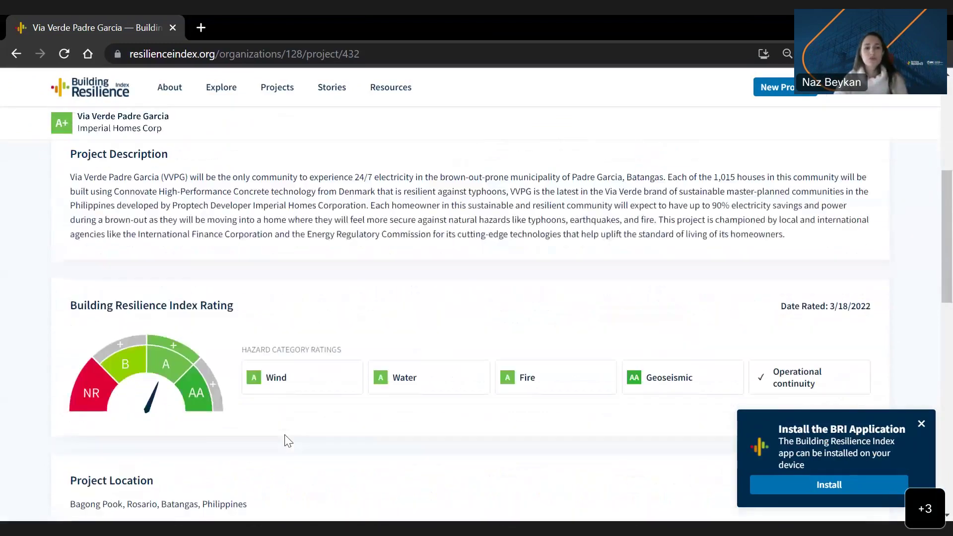
{"action": "scroll", "coordinate": [283, 433], "scroll_direction": "down", "scroll_amount": 10}
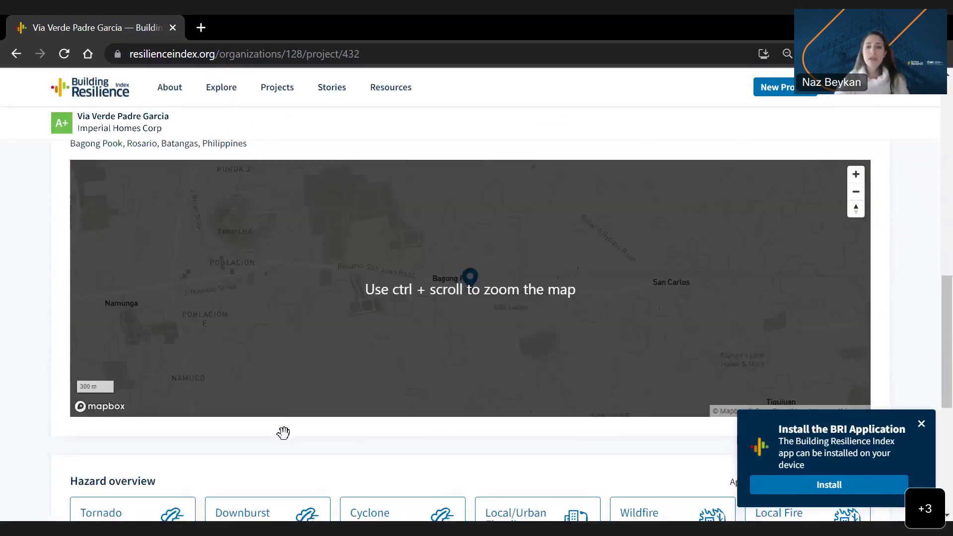
{"action": "scroll", "coordinate": [285, 436], "scroll_direction": "up", "scroll_amount": 10}
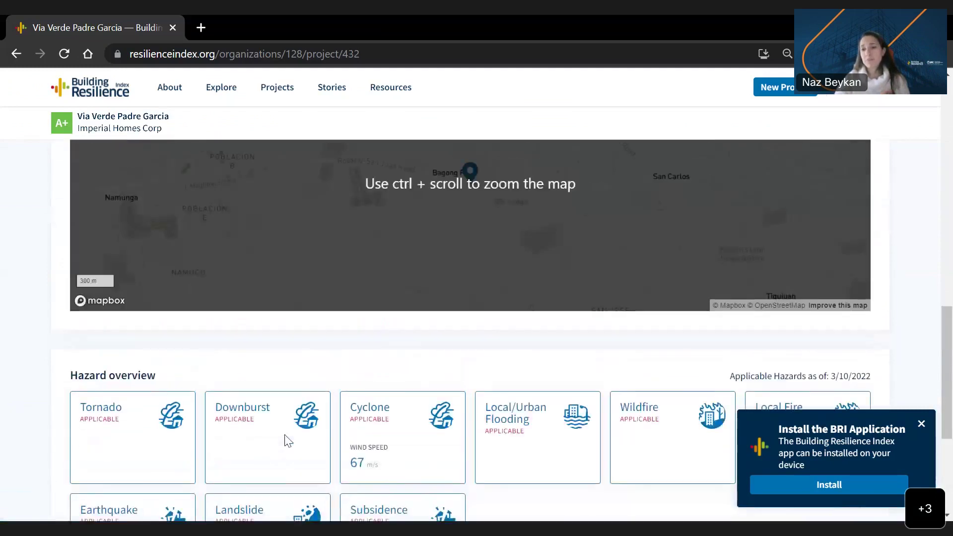
{"action": "scroll", "coordinate": [284, 433], "scroll_direction": "up", "scroll_amount": 3}
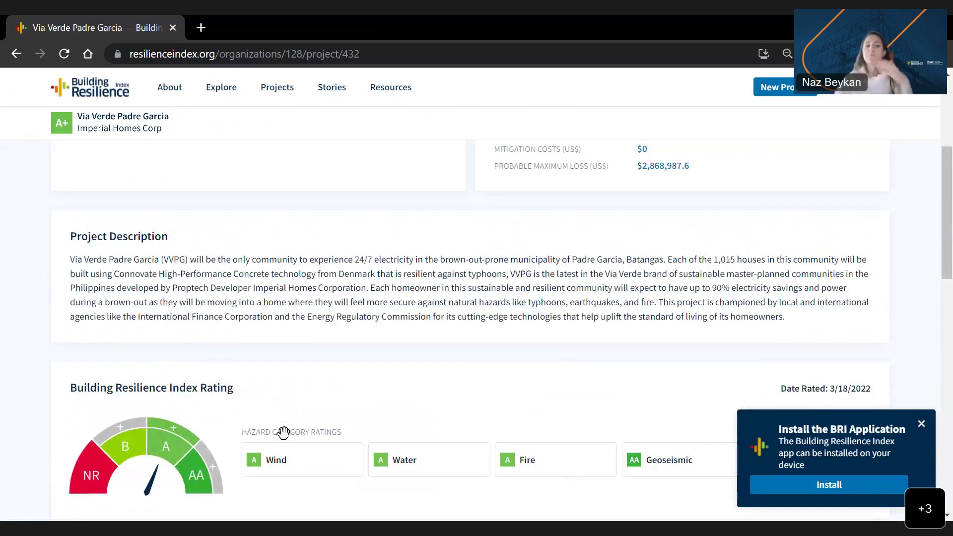
{"action": "scroll", "coordinate": [283, 433], "scroll_direction": "up", "scroll_amount": 4}
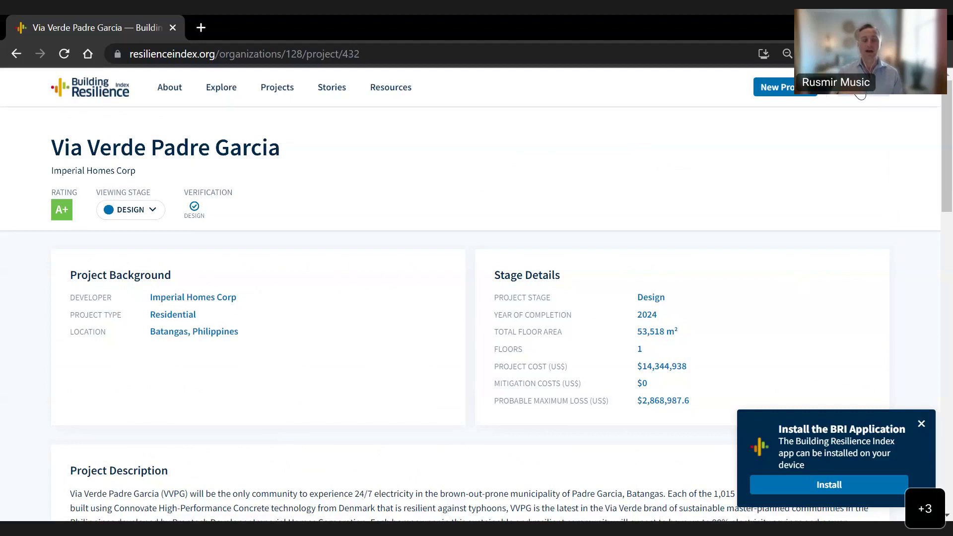
Step: Show the draft projects in My Projects and view the overview and project list
{"action": "left_click", "coordinate": [860, 94]}
{"action": "left_click", "coordinate": [803, 121]}
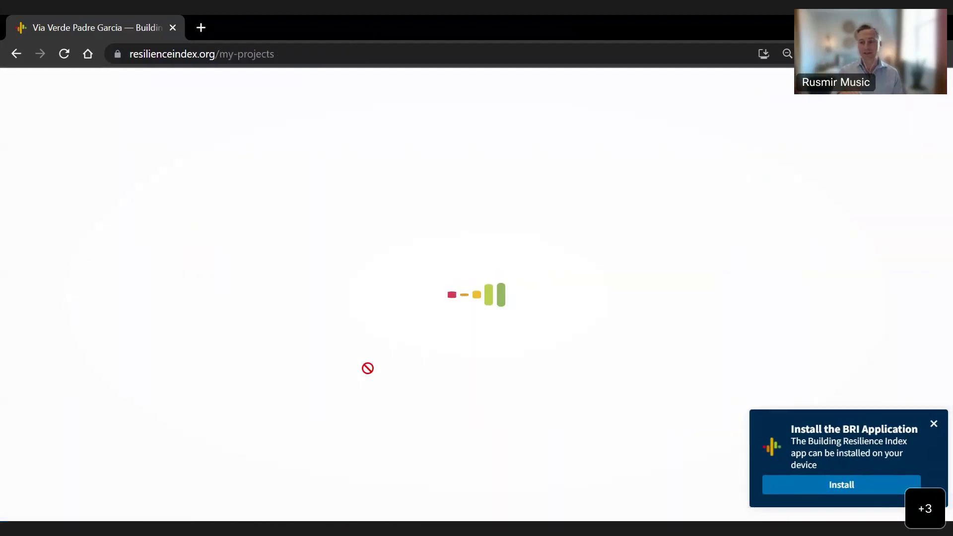
{"action": "left_click", "coordinate": [152, 183]}
{"action": "scroll", "coordinate": [459, 379], "scroll_direction": "down", "scroll_amount": 2}
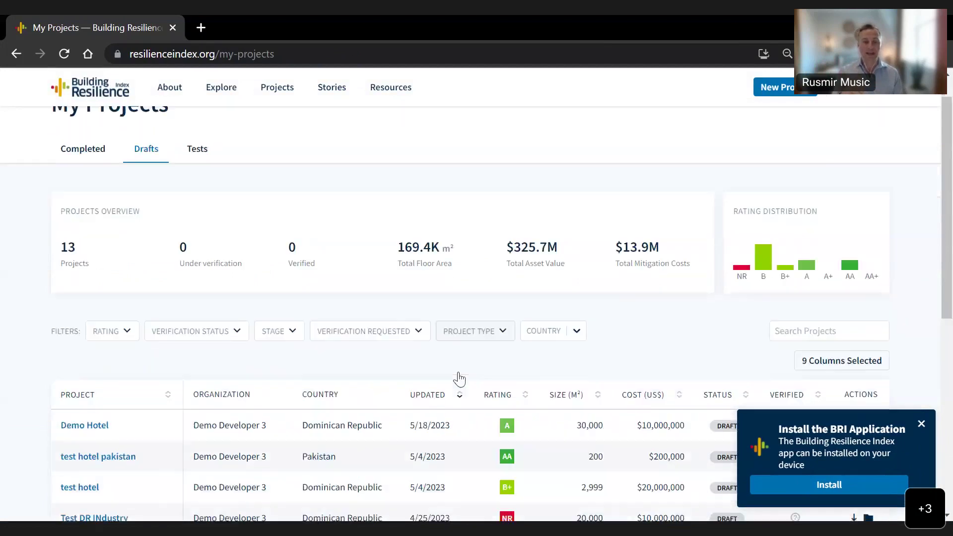
Step: Open the draft project "test hotel pakistan" and review its hazard overview, highlighting the note about global data in beta
{"action": "scroll", "coordinate": [285, 272], "scroll_direction": "down", "scroll_amount": 1}
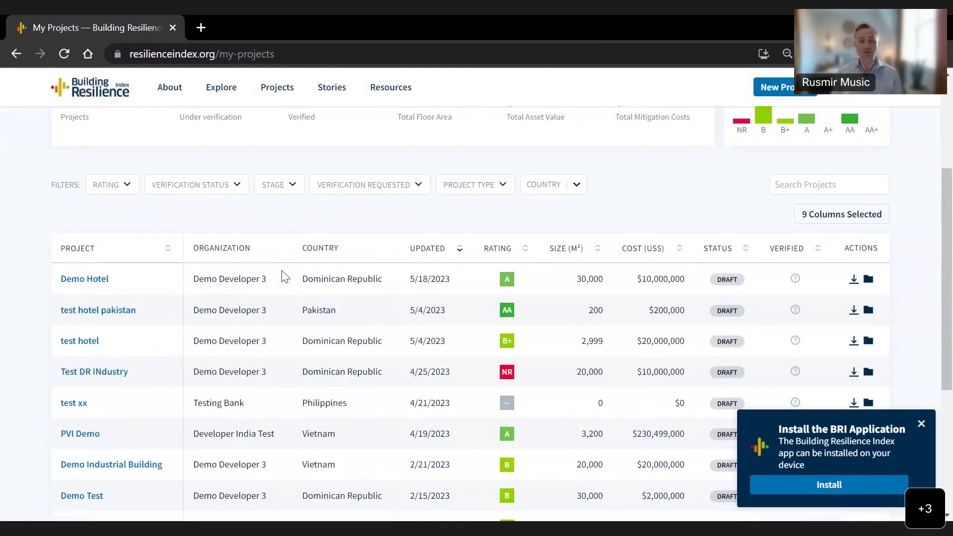
{"action": "left_click", "coordinate": [97, 311]}
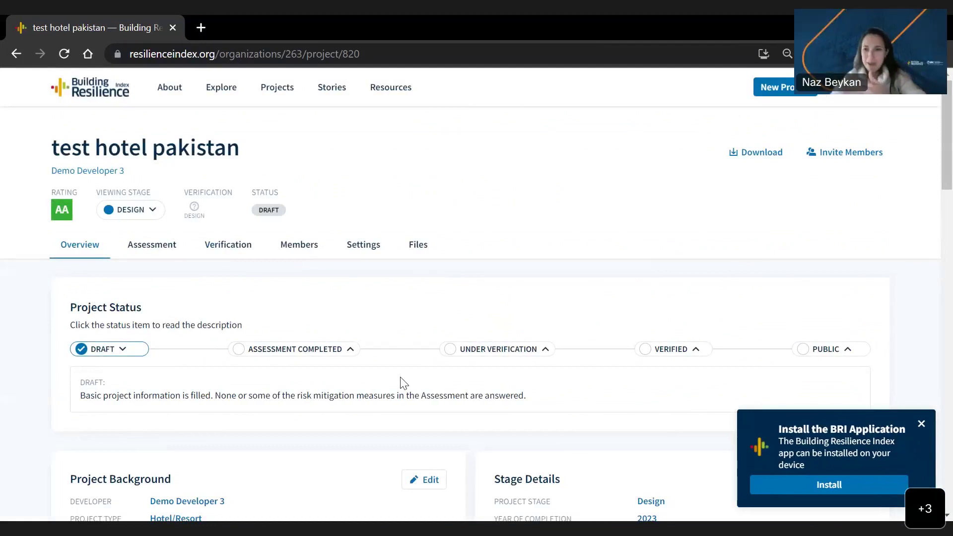
{"action": "scroll", "coordinate": [403, 383], "scroll_direction": "down", "scroll_amount": 10}
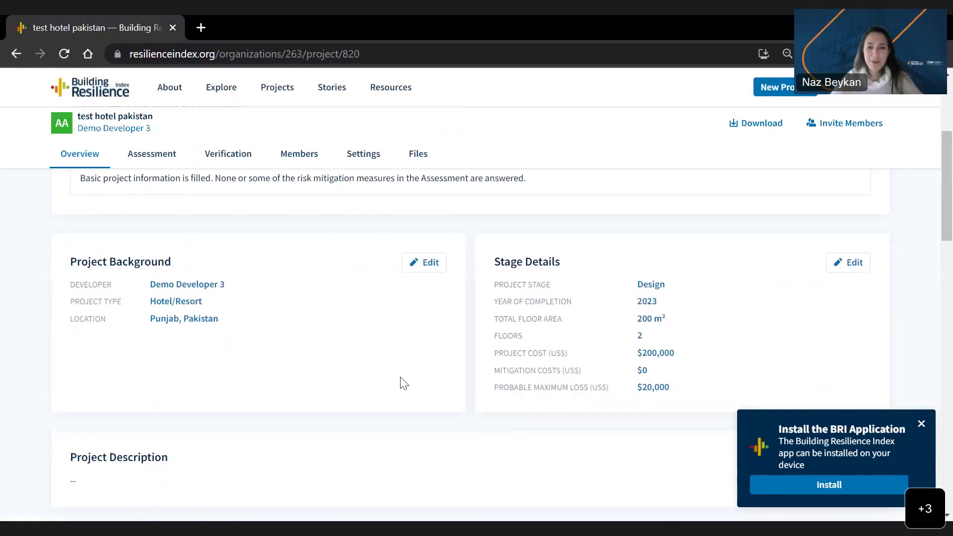
{"action": "scroll", "coordinate": [401, 384], "scroll_direction": "down", "scroll_amount": 10}
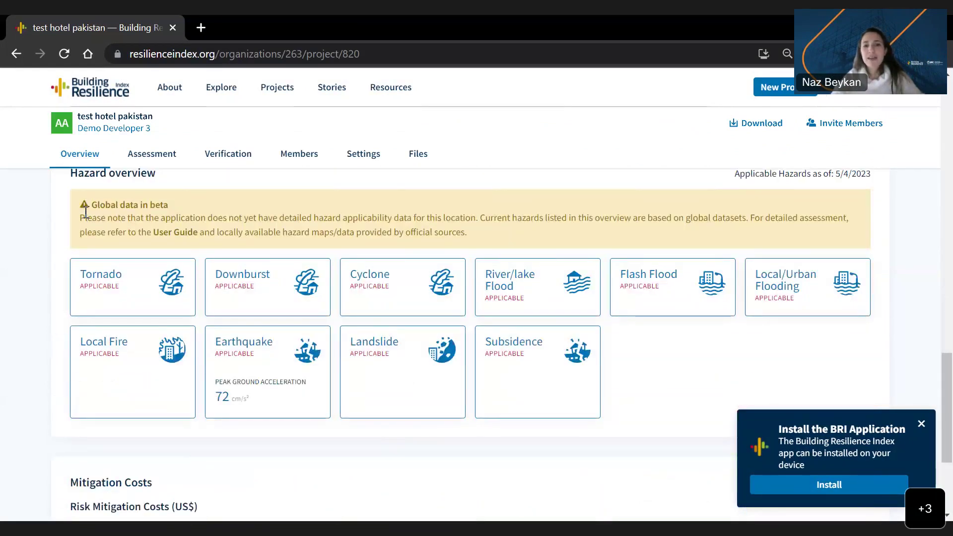
{"action": "left_click_drag", "start_coordinate": [85, 213], "coordinate": [218, 232]}
{"action": "left_click", "coordinate": [320, 240]}
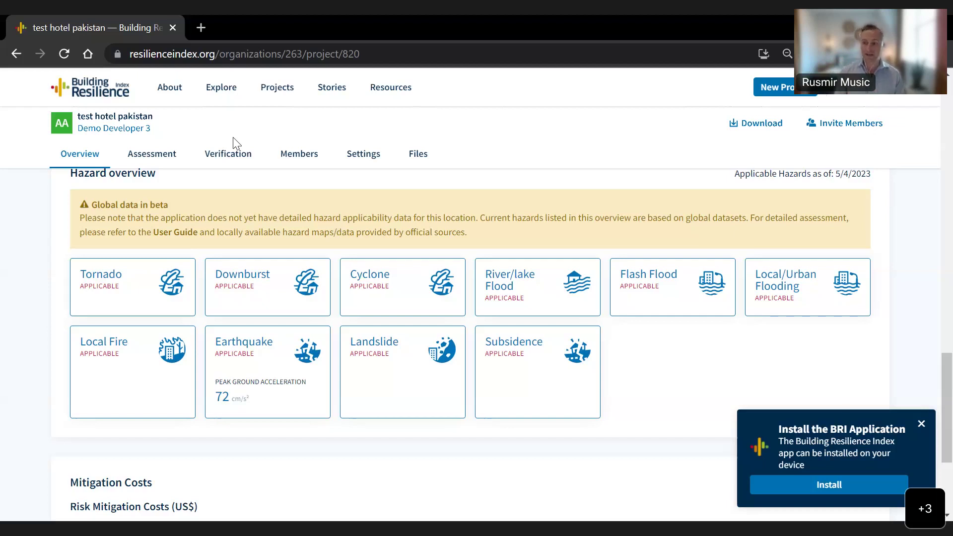
Step: Look through the articles on the Stories page and open the Resources page
{"action": "left_click", "coordinate": [343, 89]}
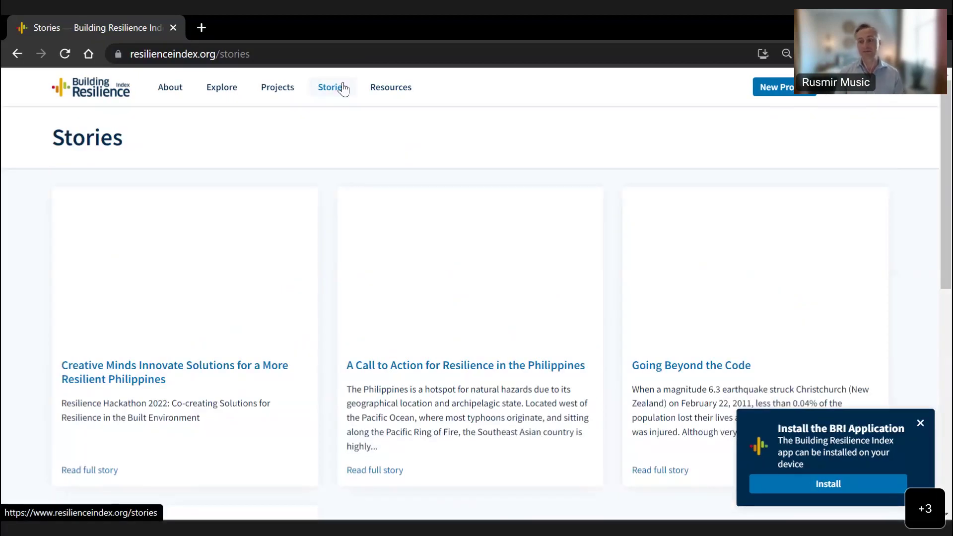
{"action": "scroll", "coordinate": [382, 347], "scroll_direction": "down", "scroll_amount": 1}
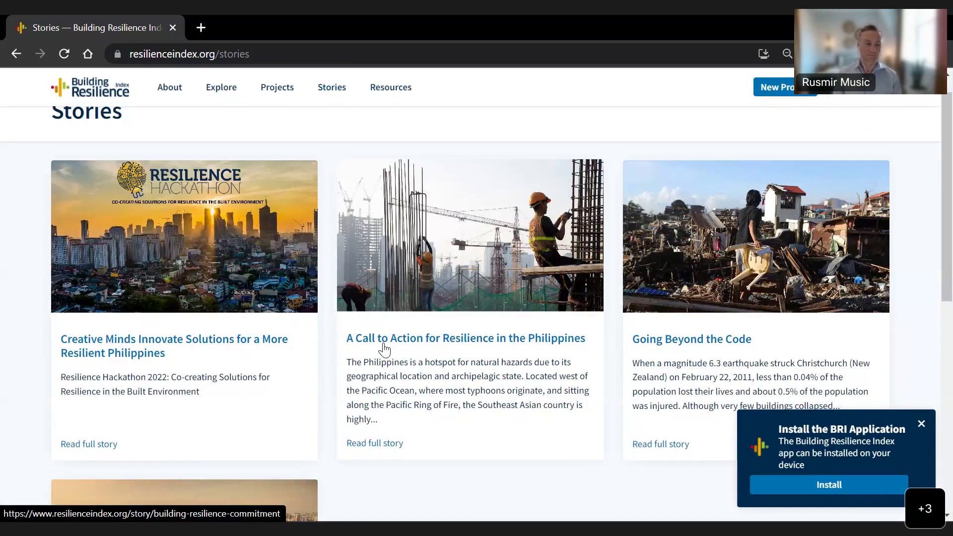
{"action": "left_click", "coordinate": [386, 88]}
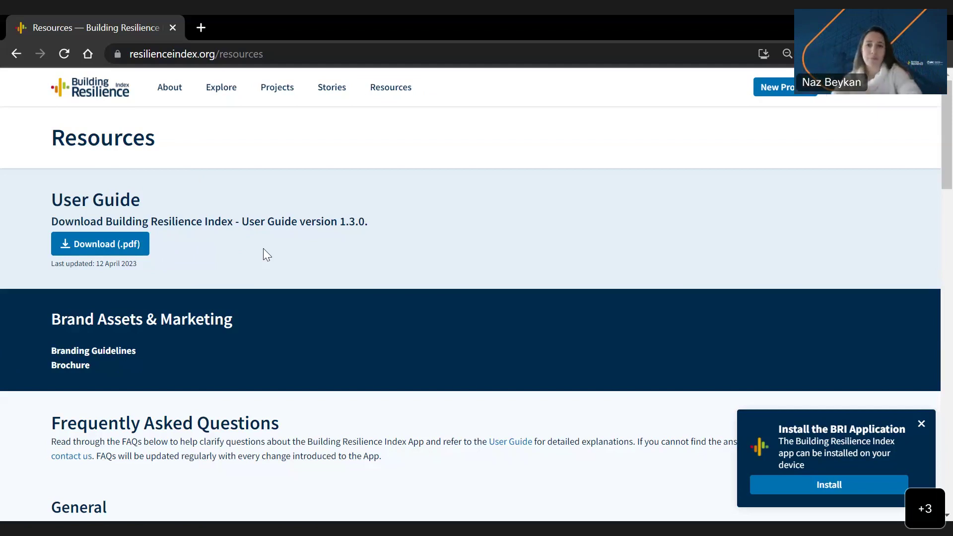
Step: Examine the Frequently Asked Questions on the Resources page, from the General section through to Verification
{"action": "scroll", "coordinate": [263, 249], "scroll_direction": "down", "scroll_amount": 4}
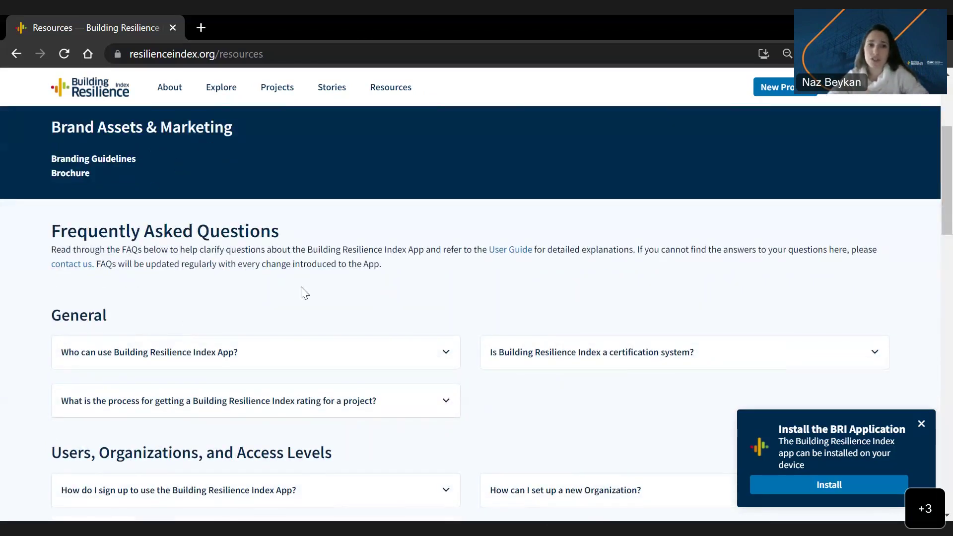
{"action": "scroll", "coordinate": [303, 292], "scroll_direction": "down", "scroll_amount": 2}
{"action": "scroll", "coordinate": [302, 294], "scroll_direction": "down", "scroll_amount": 1}
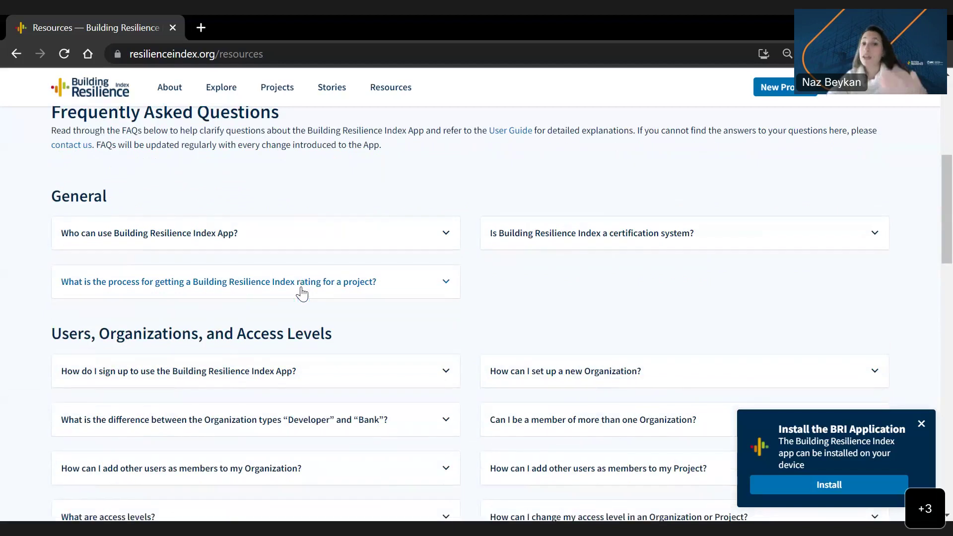
{"action": "scroll", "coordinate": [301, 293], "scroll_direction": "down", "scroll_amount": 2}
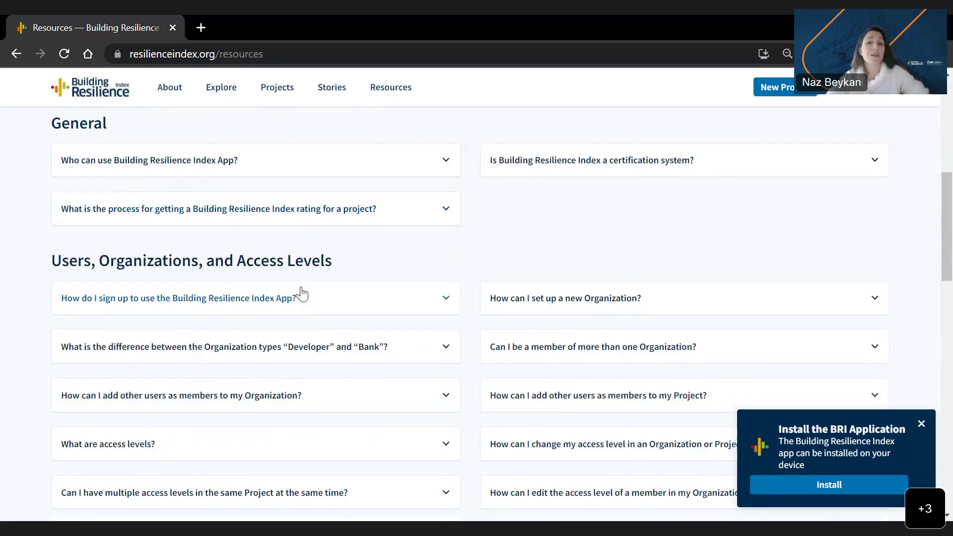
{"action": "scroll", "coordinate": [312, 240], "scroll_direction": "down", "scroll_amount": 2}
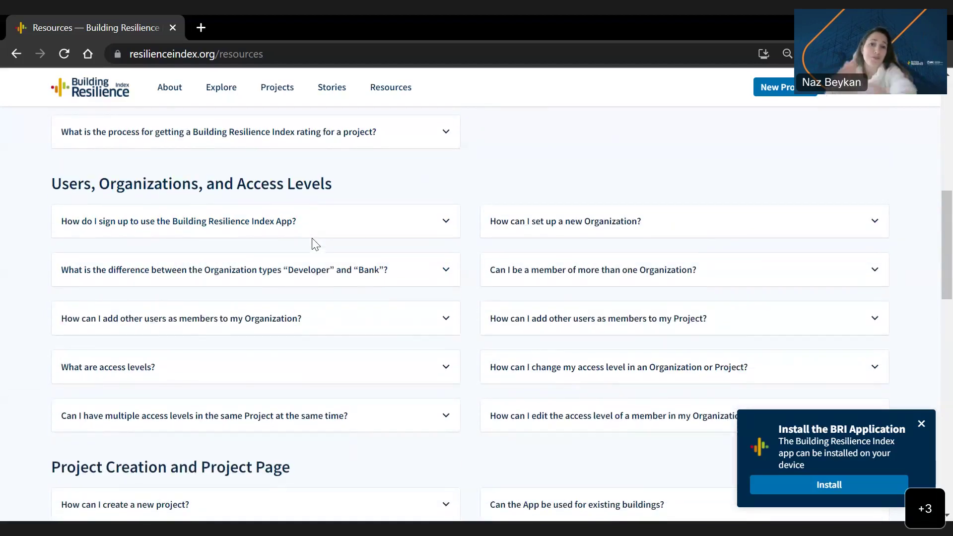
{"action": "scroll", "coordinate": [312, 243], "scroll_direction": "down", "scroll_amount": 2}
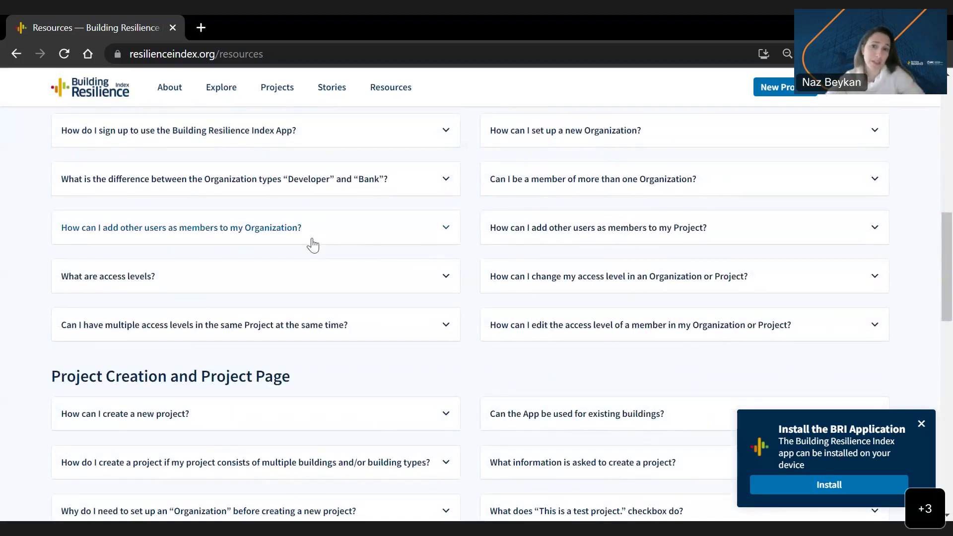
{"action": "scroll", "coordinate": [312, 244], "scroll_direction": "down", "scroll_amount": 10}
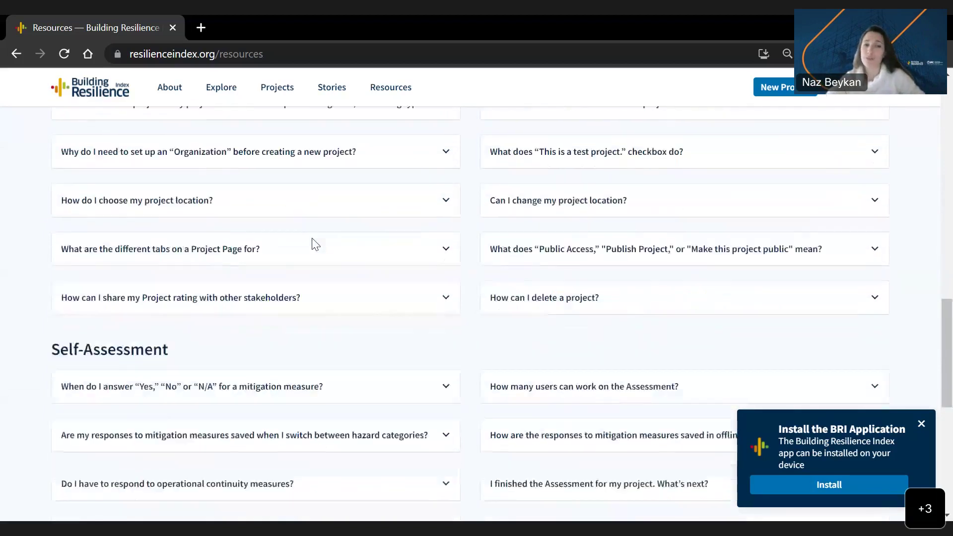
{"action": "scroll", "coordinate": [312, 244], "scroll_direction": "down", "scroll_amount": 6}
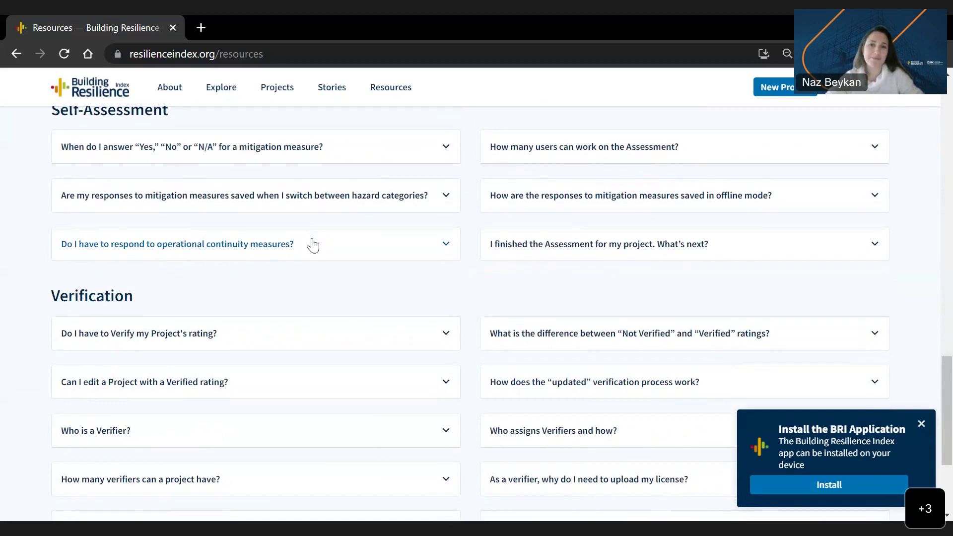
Step: Dismiss the prompt to install the BRI application and return to the User Guide section of the Resources page
{"action": "left_click", "coordinate": [921, 423]}
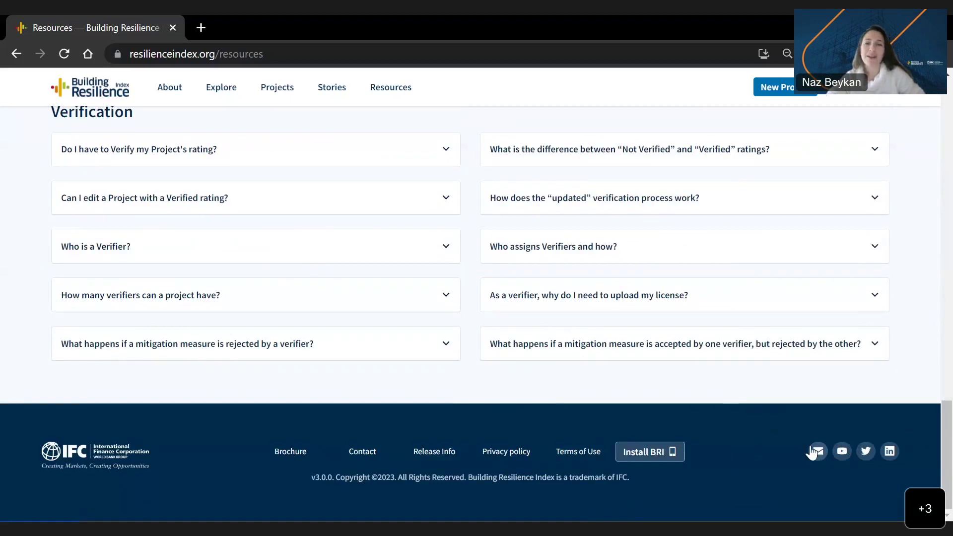
{"action": "scroll", "coordinate": [732, 396], "scroll_direction": "up", "scroll_amount": 3}
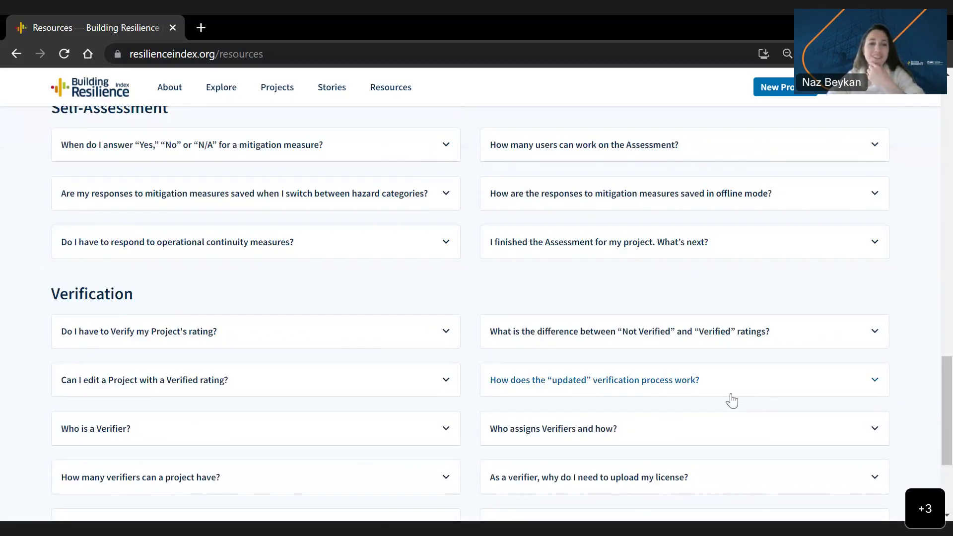
{"action": "scroll", "coordinate": [731, 399], "scroll_direction": "up", "scroll_amount": 3}
{"action": "scroll", "coordinate": [731, 400], "scroll_direction": "up", "scroll_amount": 8}
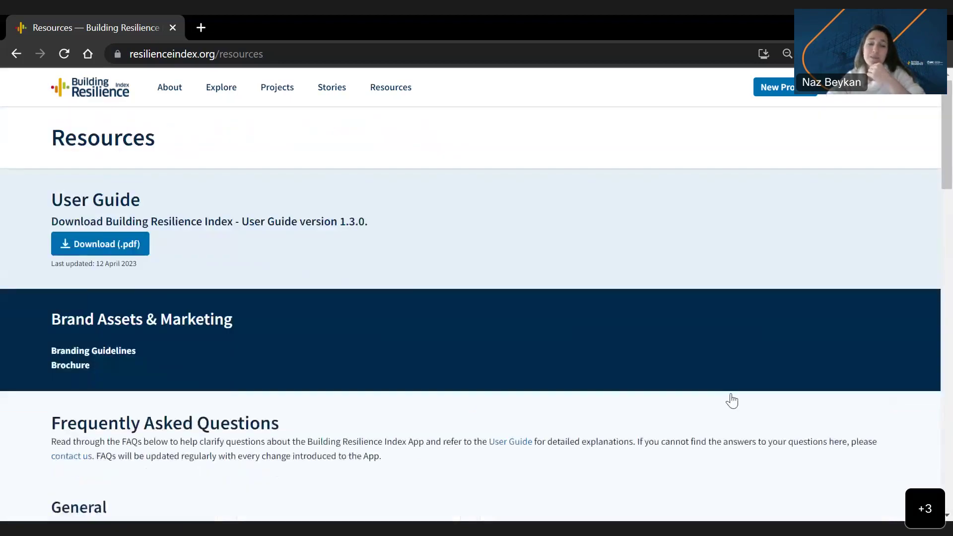